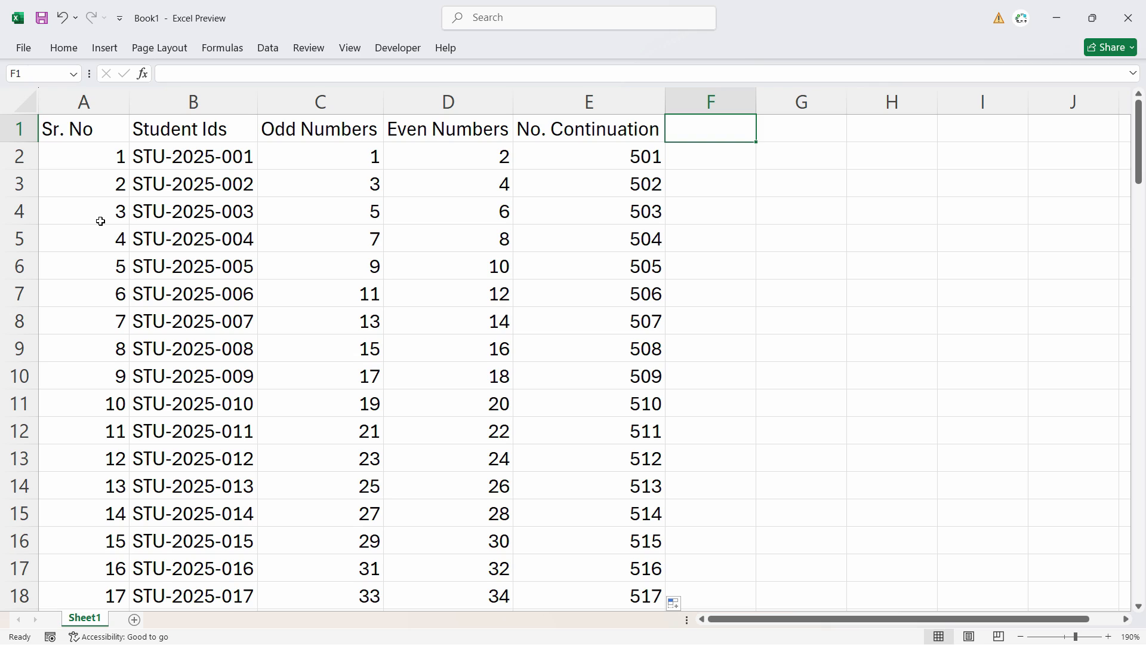
Refill the No. Continuation column down from 501 in E2, using the Fill Series option
{"action": "left_click_drag", "start_coordinate": [362, 156], "coordinate": [370, 184]}
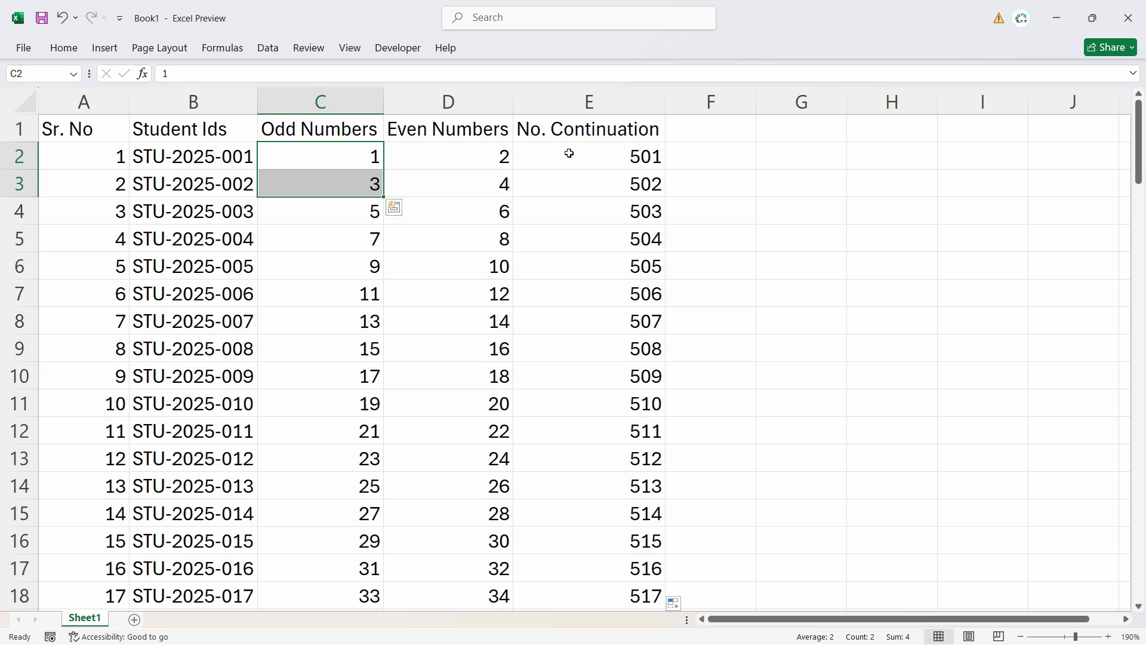
{"action": "left_click", "coordinate": [651, 165]}
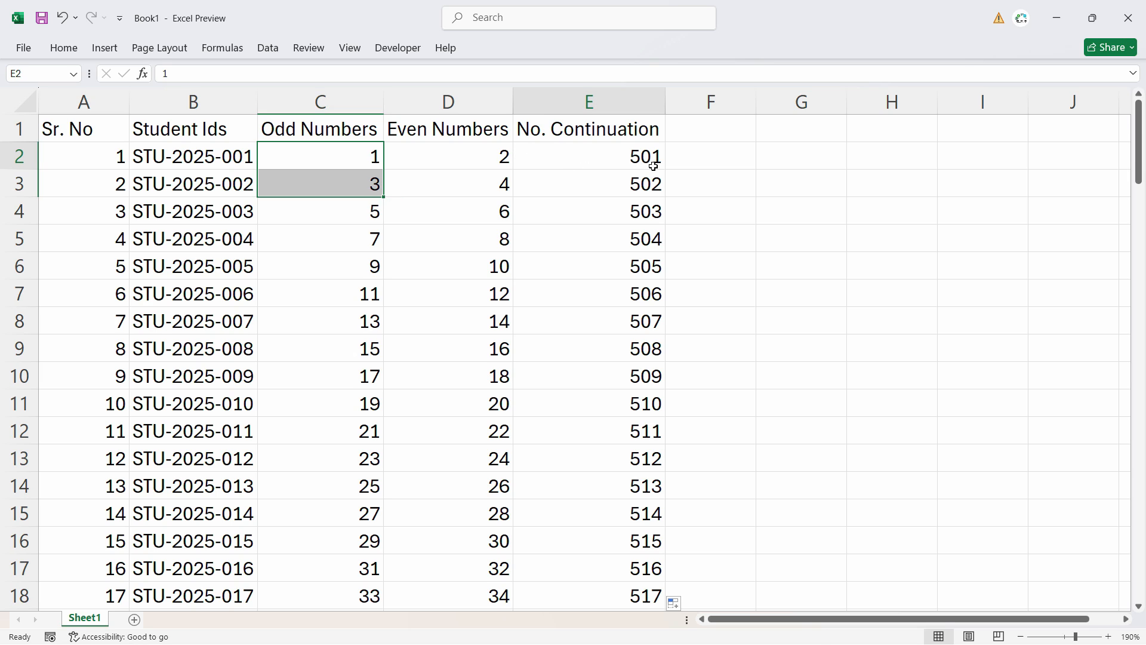
{"action": "double_click", "coordinate": [667, 170]}
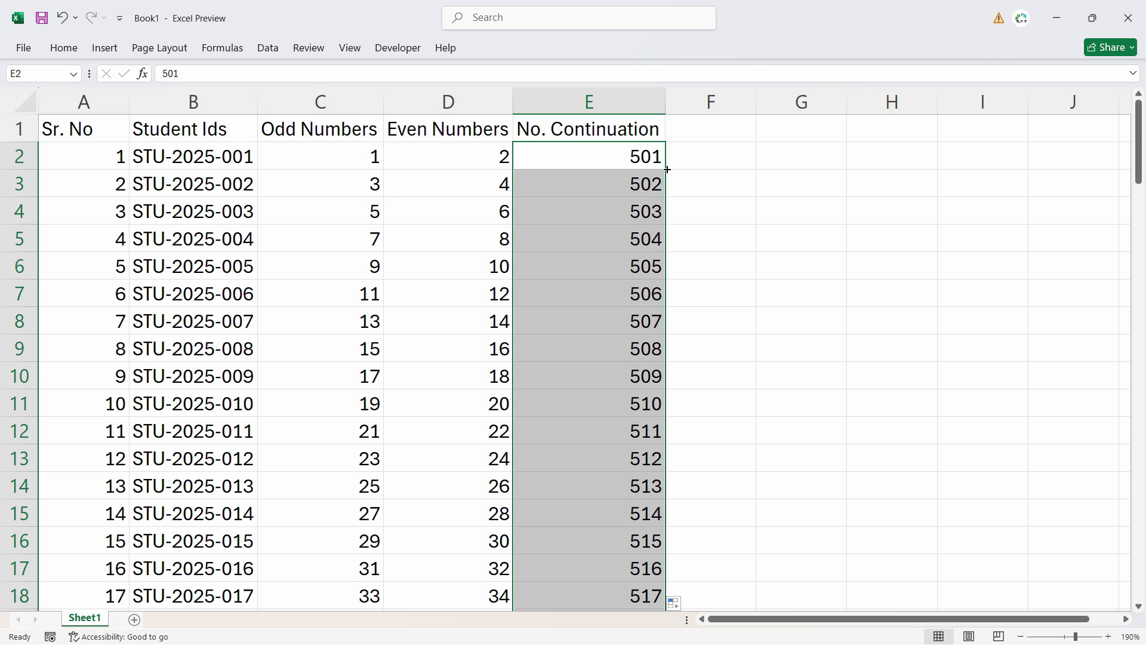
{"action": "left_click", "coordinate": [681, 604]}
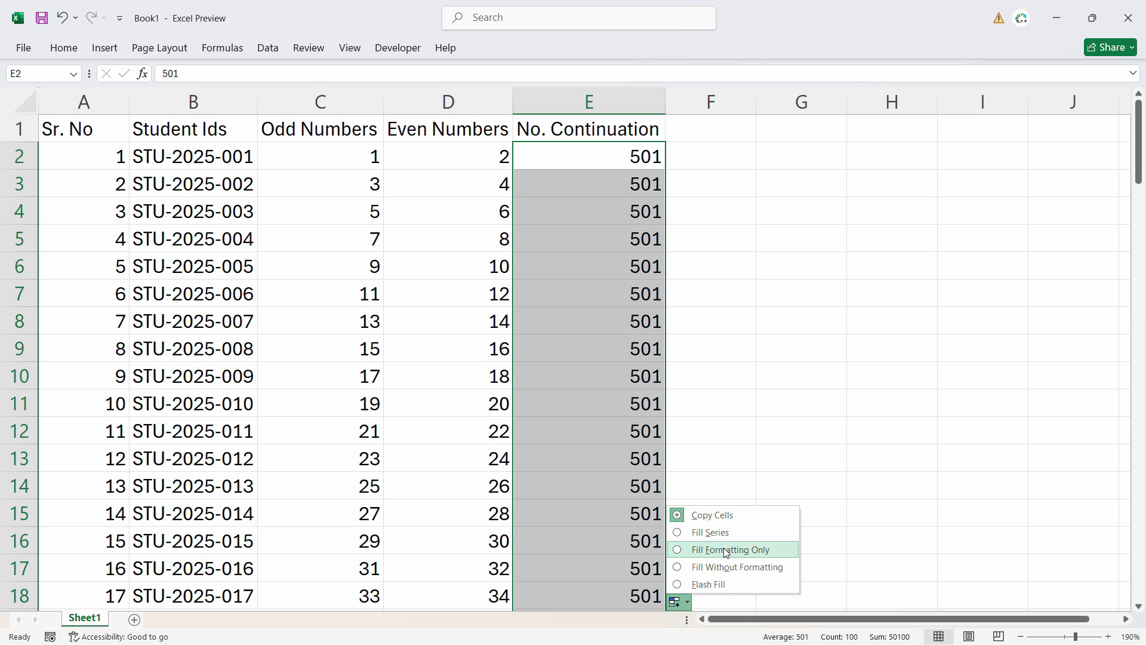
{"action": "left_click", "coordinate": [716, 533]}
Enter the header "Months Full Name" in cell F1
{"action": "left_click", "coordinate": [707, 138]}
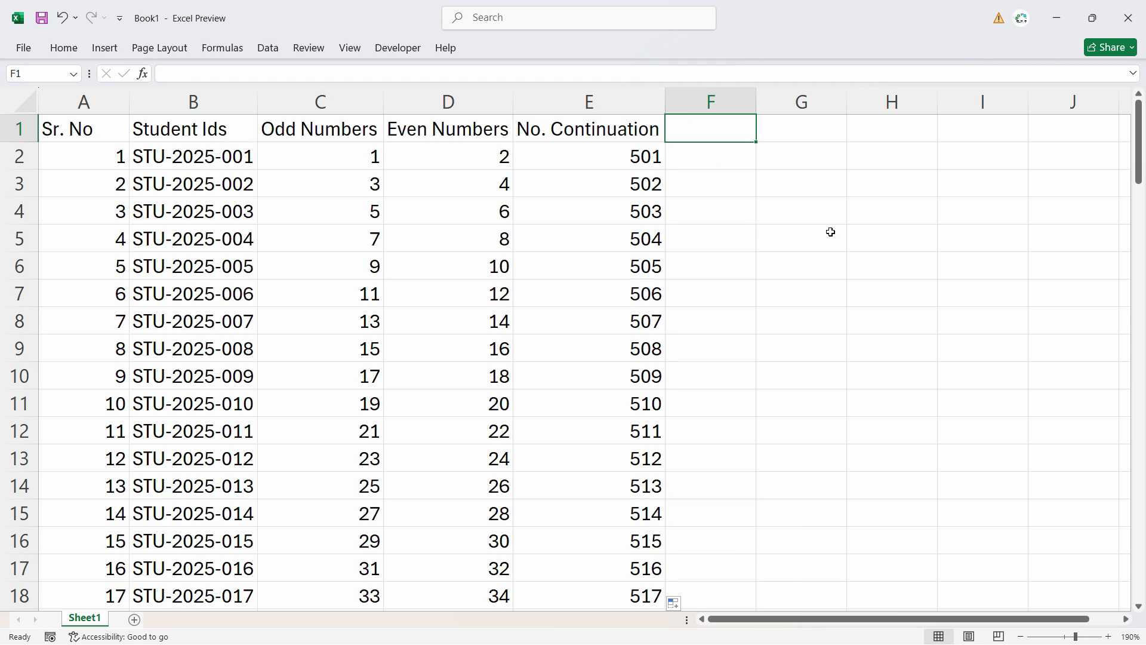
{"action": "type", "text": "Months FUl"}
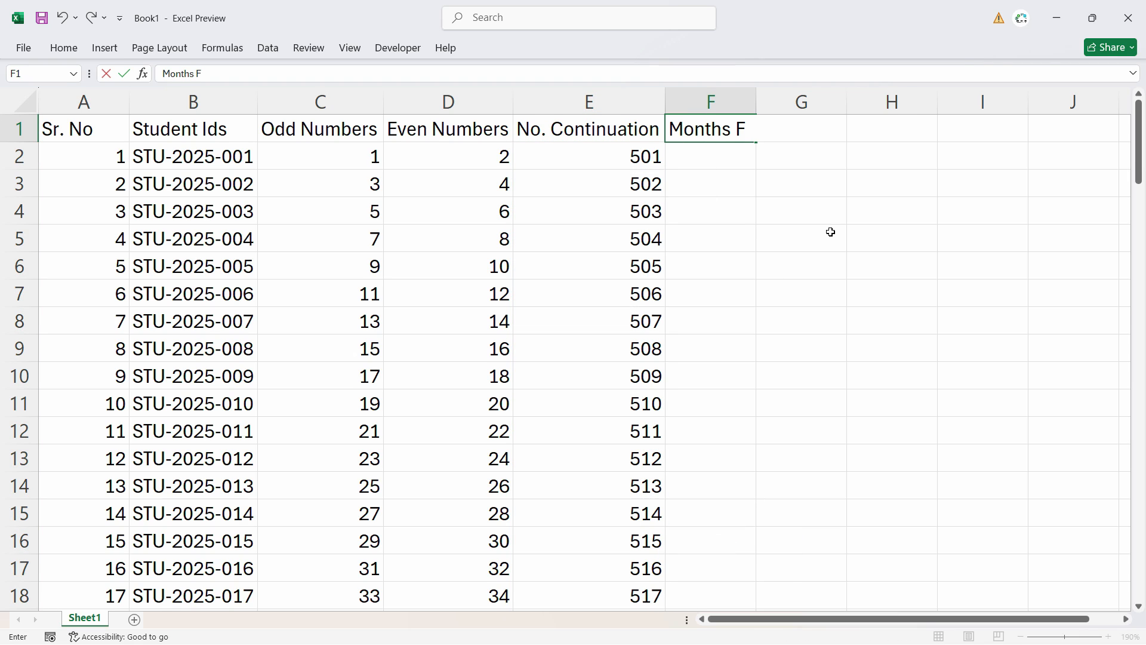
{"action": "key", "text": "BackSpace"}
{"action": "key", "text": "BackSpace"}
{"action": "type", "text": "ul;"}
{"action": "type", "text": " Name"}
{"action": "key", "text": "Tab"}
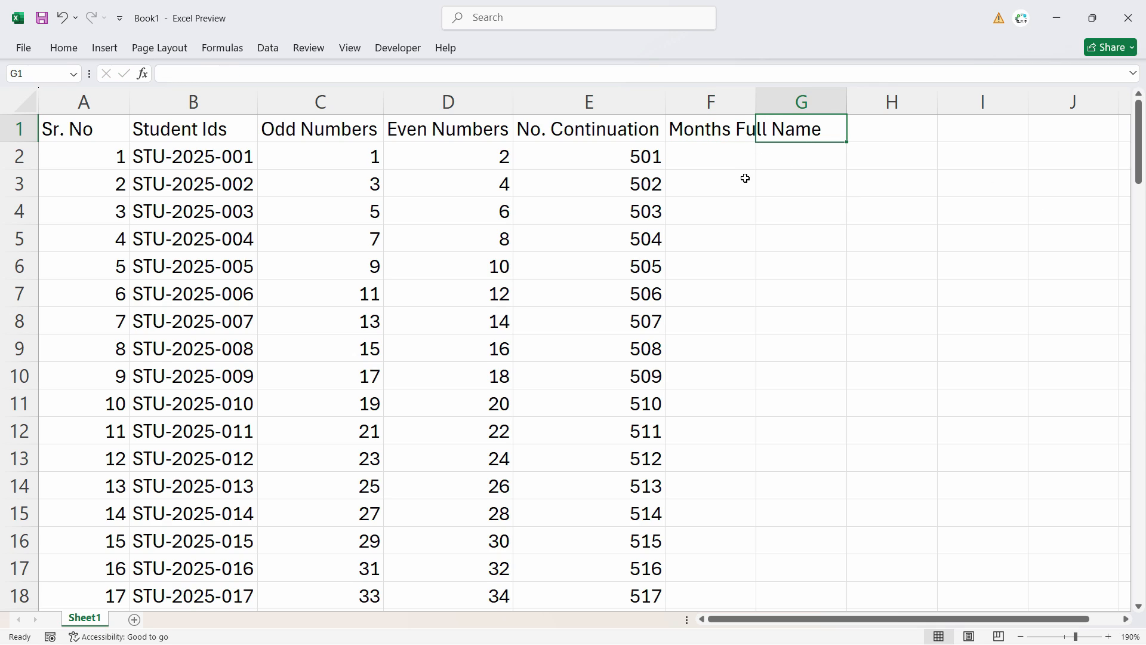
Widen column F manually so that it fits the Months Full Name header
{"action": "left_click", "coordinate": [724, 178]}
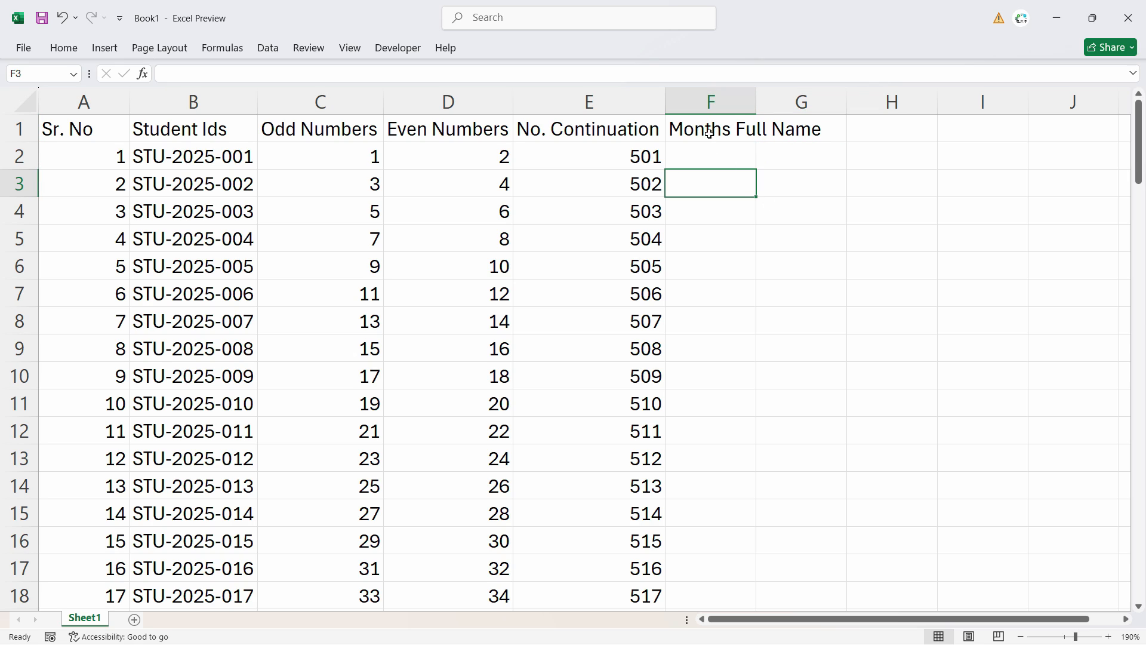
{"action": "left_click", "coordinate": [709, 132]}
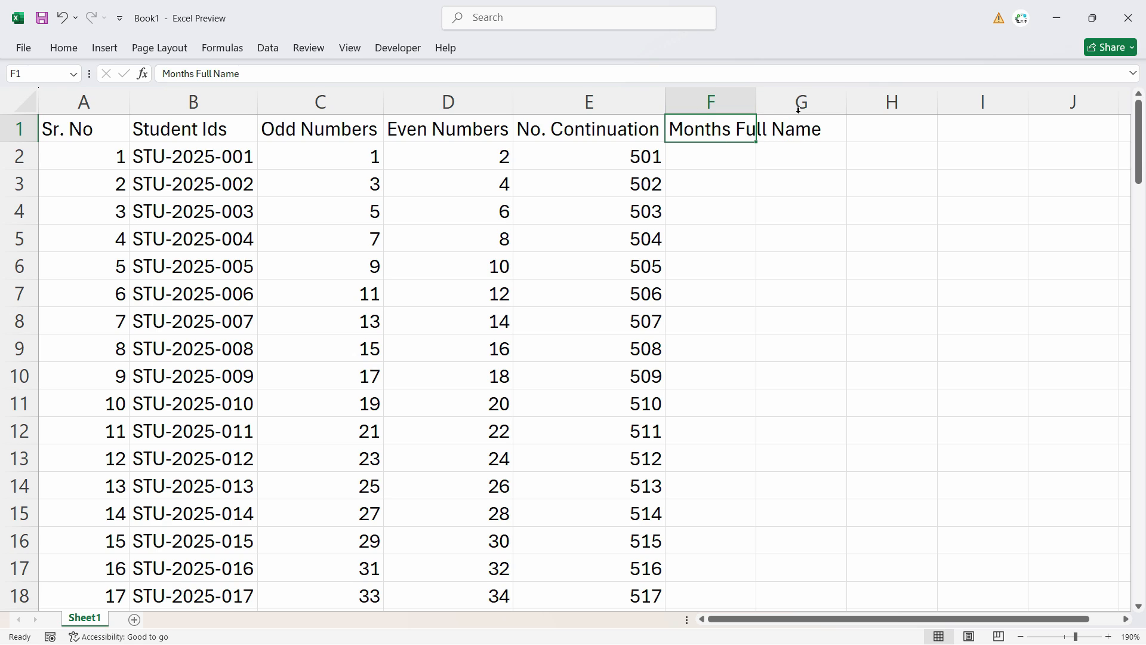
{"action": "left_click", "coordinate": [783, 169]}
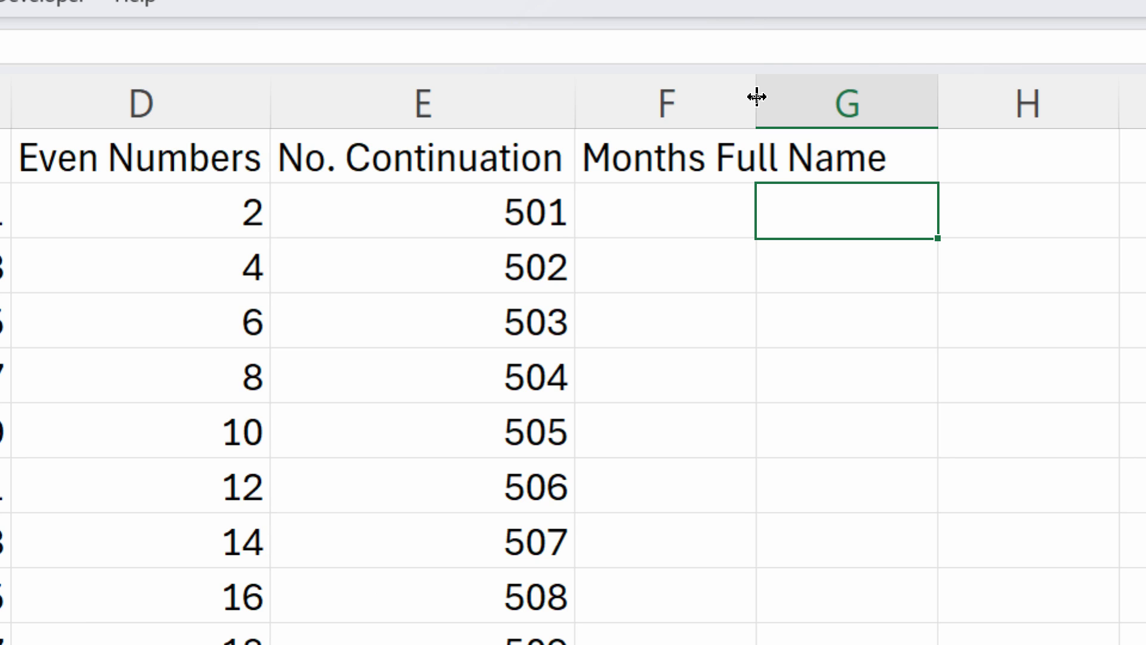
{"action": "left_click_drag", "start_coordinate": [757, 97], "coordinate": [931, 119]}
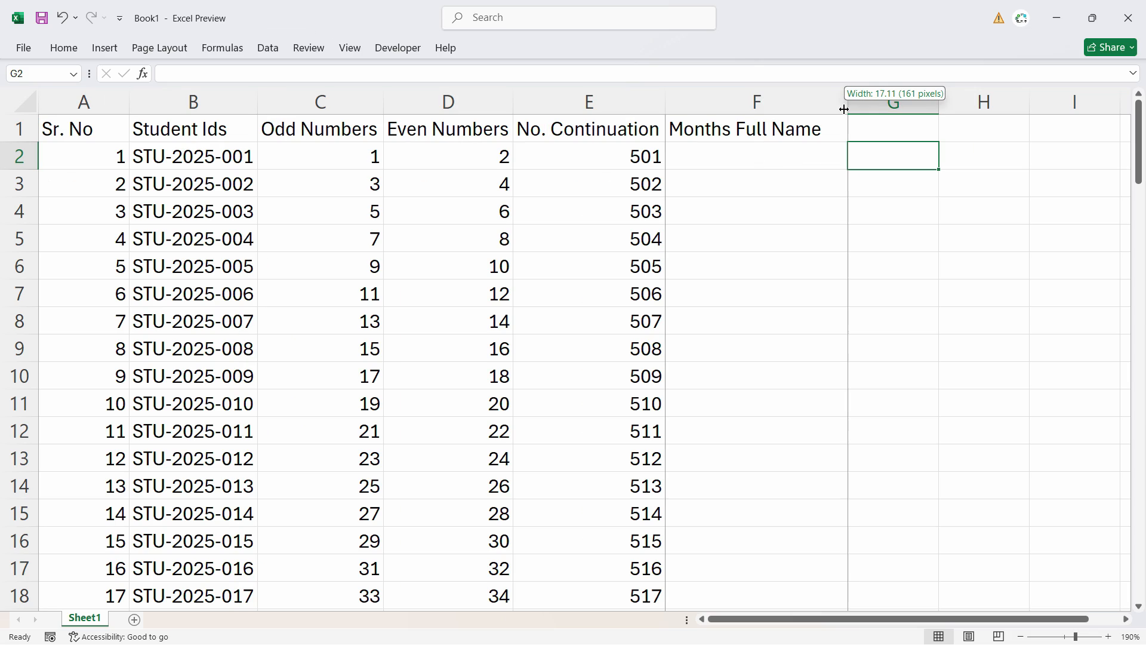
Narrow column F manually, then AutoFit its width to the Months Full Name header
{"action": "left_click_drag", "start_coordinate": [843, 109], "coordinate": [772, 102]}
{"action": "left_click", "coordinate": [855, 102]}
{"action": "left_click", "coordinate": [744, 132]}
{"action": "key", "text": "Down"}
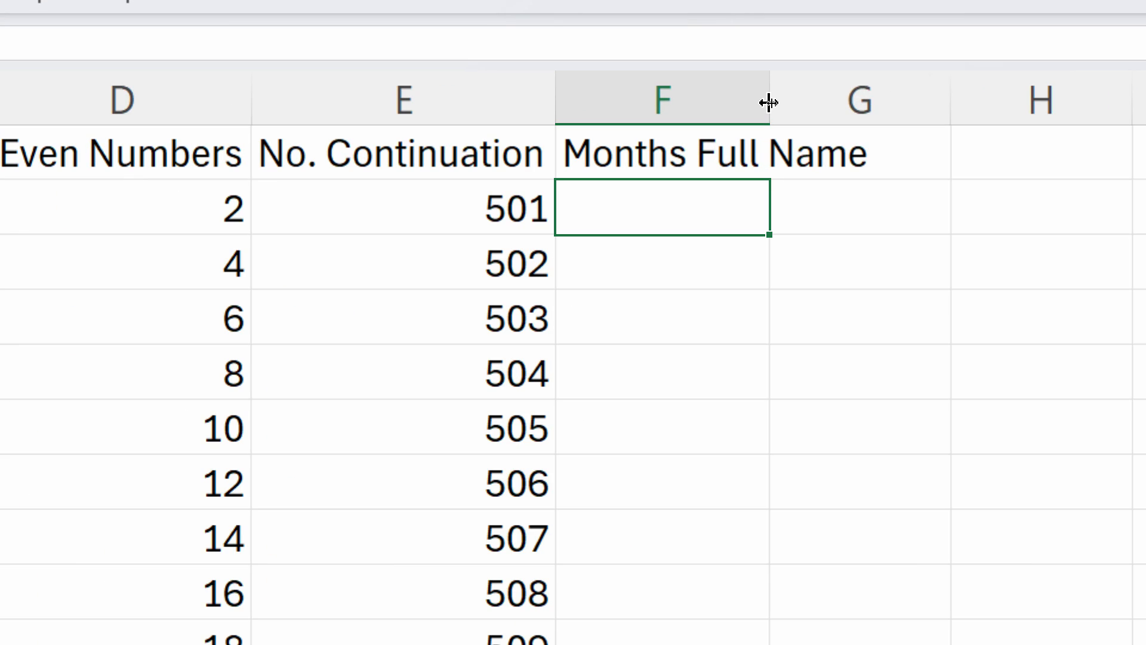
{"action": "double_click", "coordinate": [769, 103]}
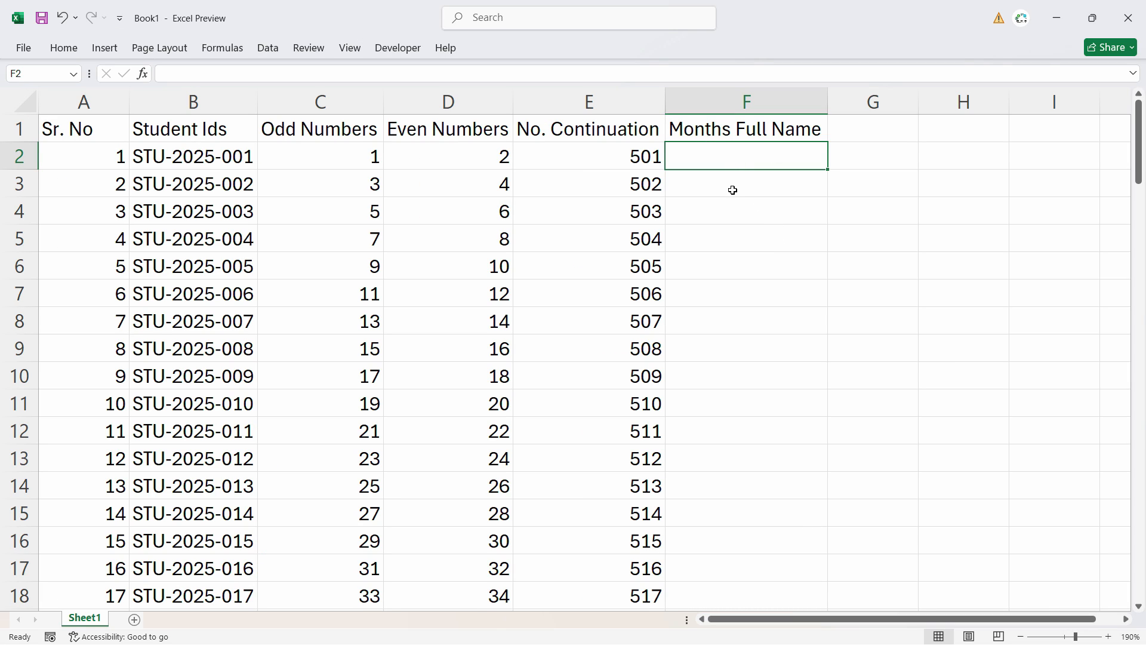
Enter January in F2 and AutoFill the full month names down the column alongside the existing data
{"action": "type", "text": "January"}
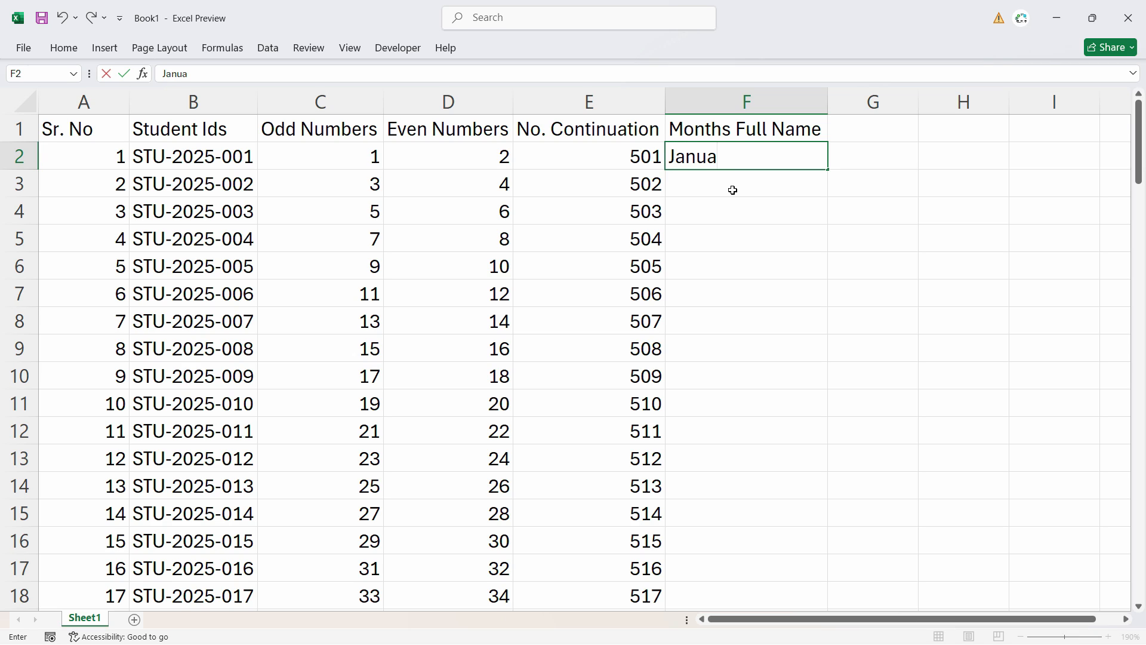
{"action": "key", "text": "Return"}
{"action": "key", "text": "Up"}
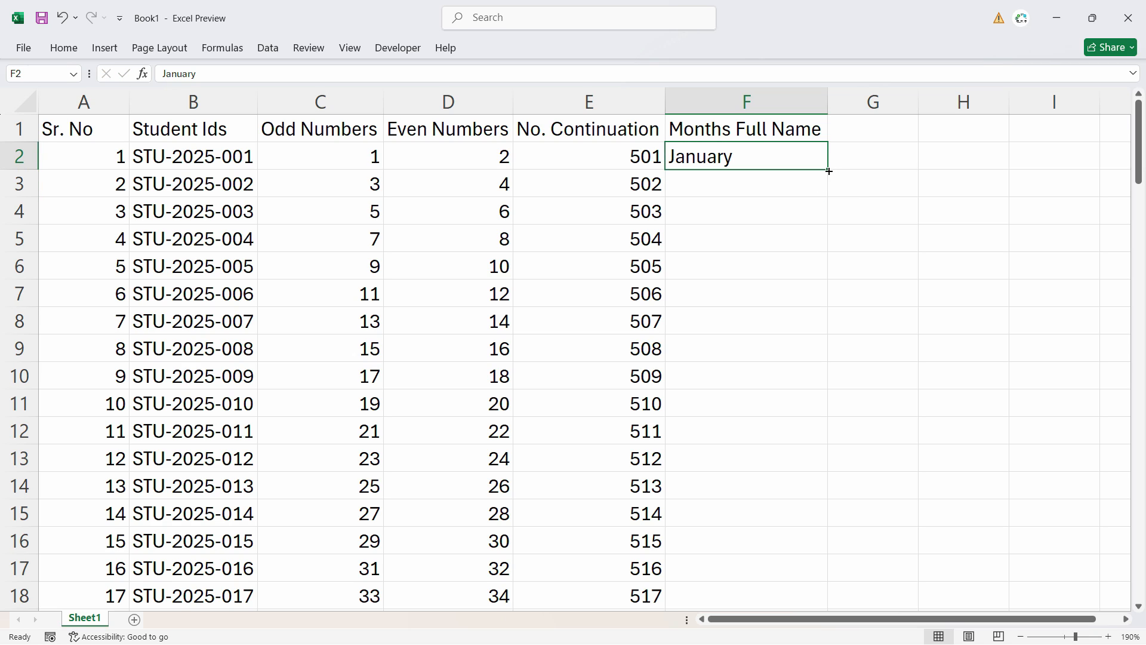
{"action": "double_click", "coordinate": [829, 171]}
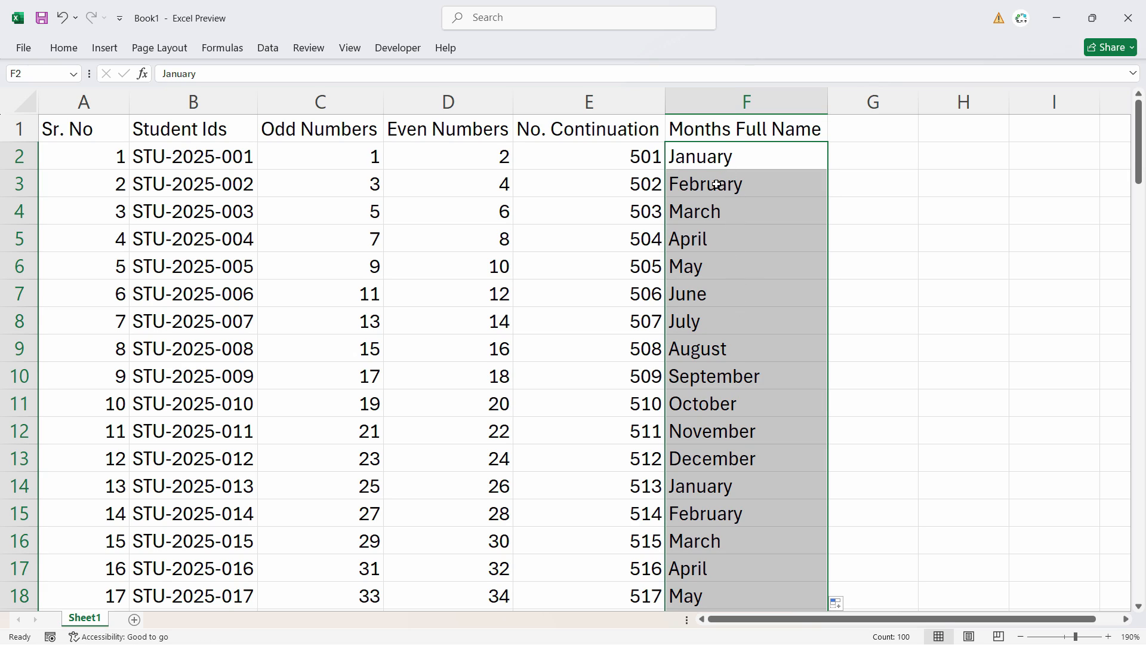
{"action": "key", "text": "Down"}
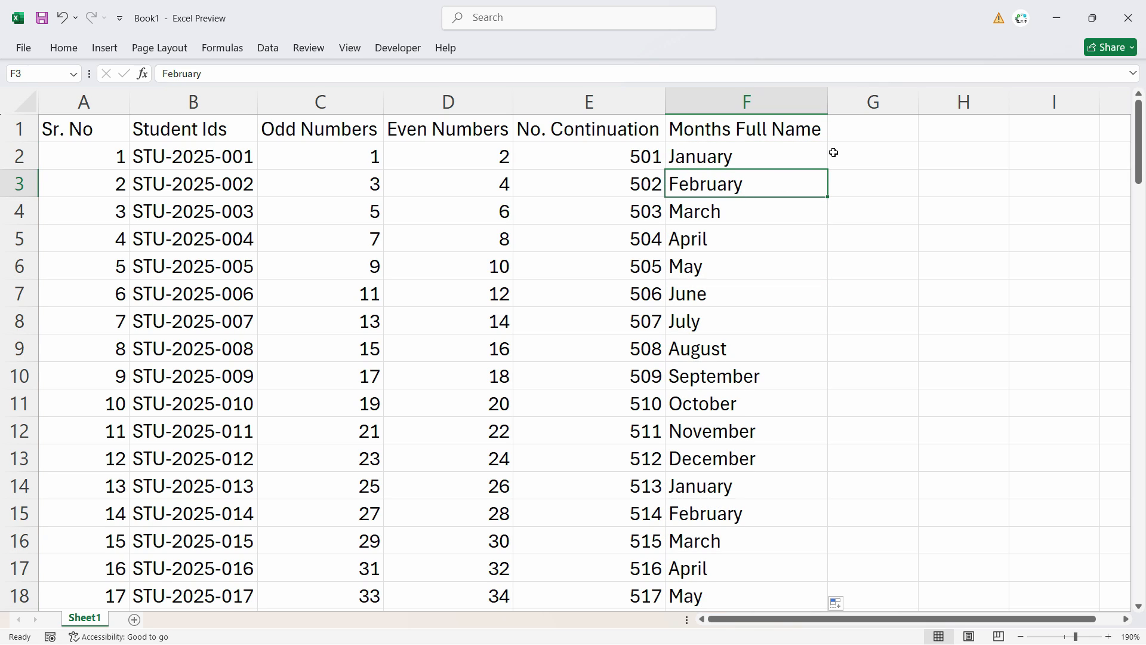
Enter the header "Months Short" in cell G1
{"action": "left_click", "coordinate": [885, 136]}
{"action": "type", "text": "Mon"}
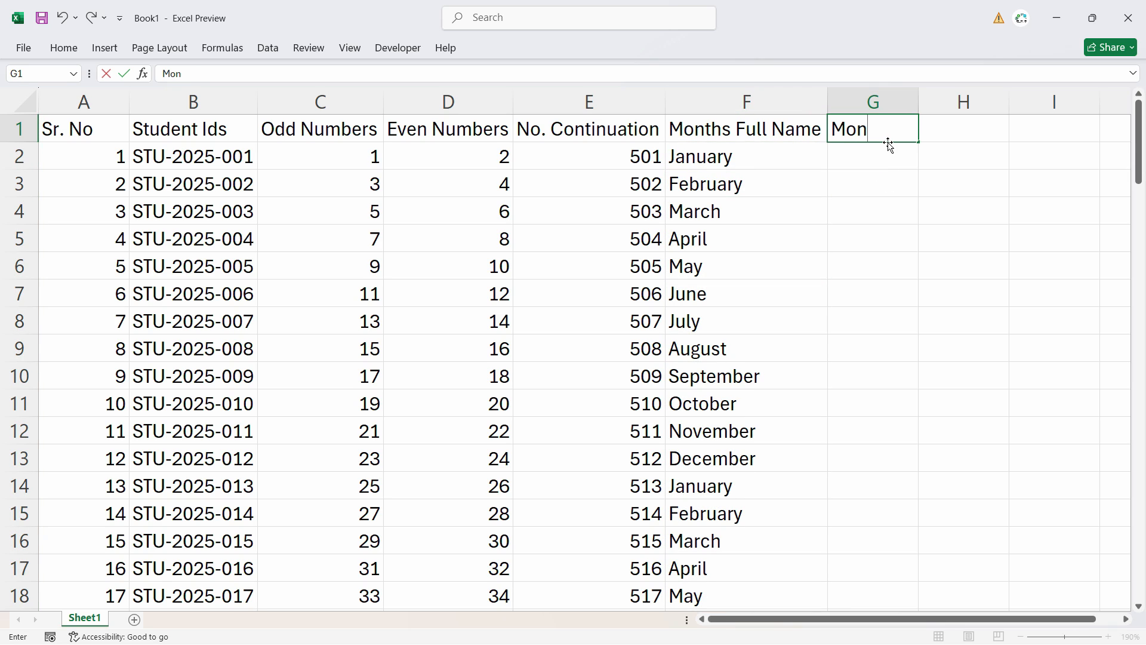
{"action": "type", "text": "ths Short"}
{"action": "key", "text": "Return"}
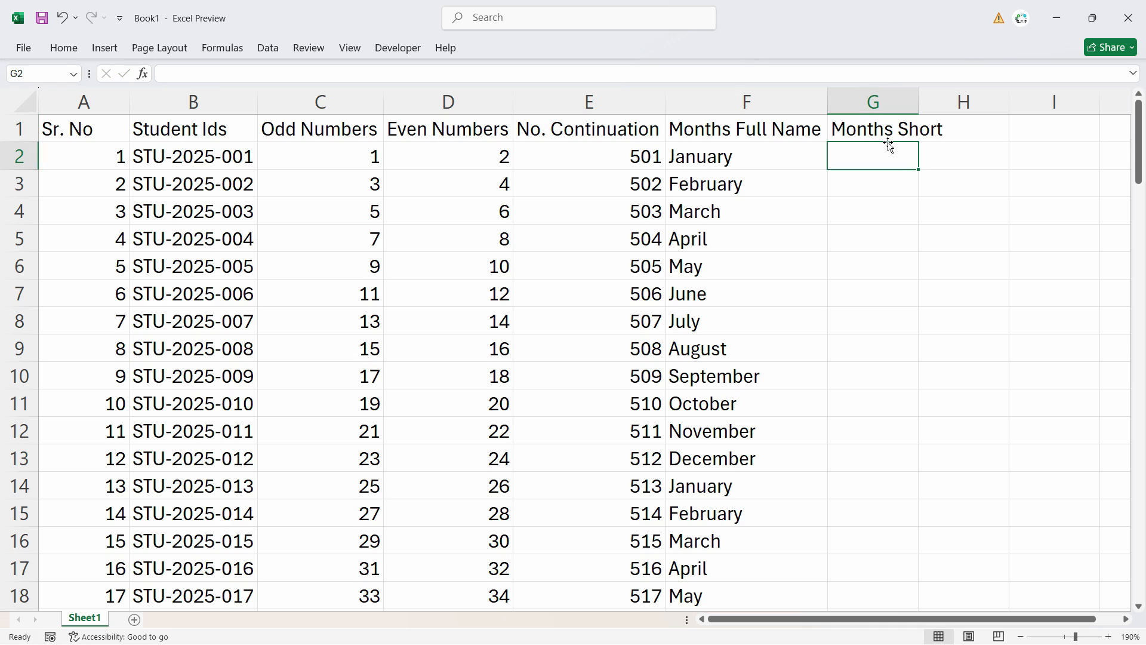
Enter Jan in G2, AutoFill the short month names down the column, and AutoFit column G's width
{"action": "type", "text": "Jan"}
{"action": "key", "text": "Return"}
{"action": "left_click", "coordinate": [889, 144]}
{"action": "double_click", "coordinate": [918, 170]}
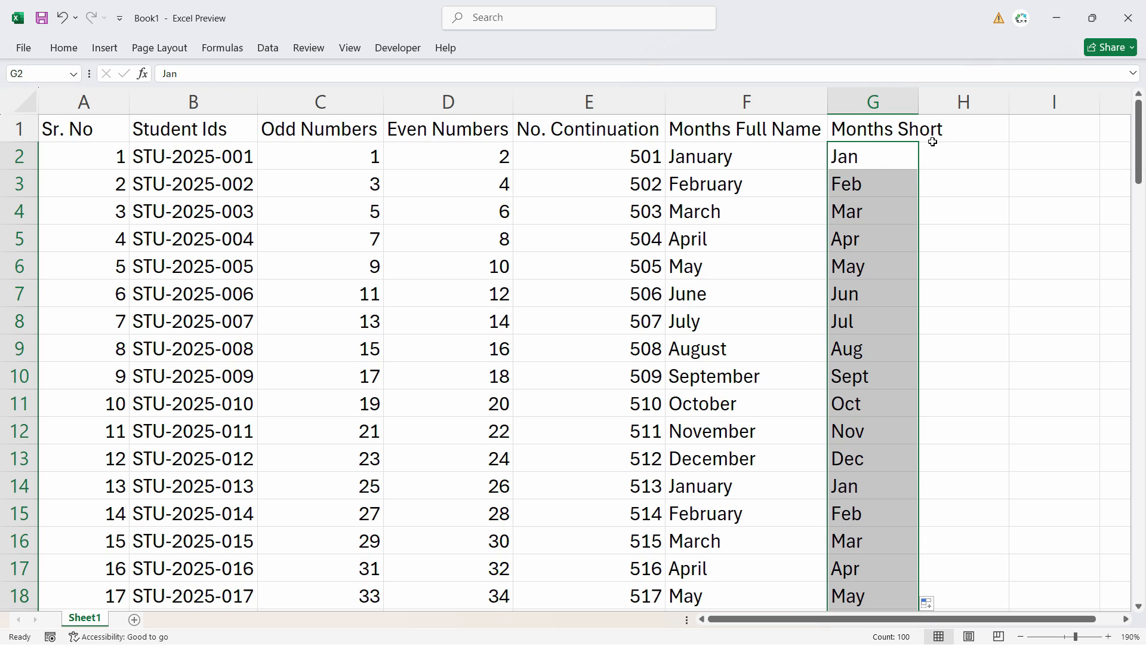
{"action": "double_click", "coordinate": [918, 102]}
{"action": "left_click", "coordinate": [729, 156]}
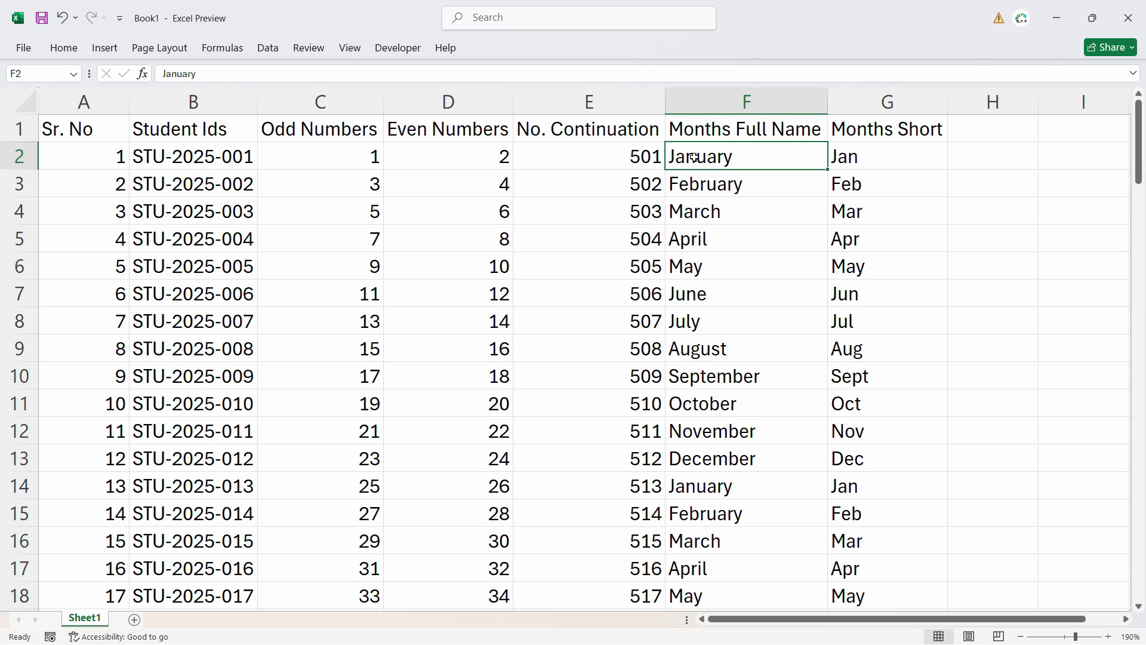
{"action": "left_click", "coordinate": [720, 191]}
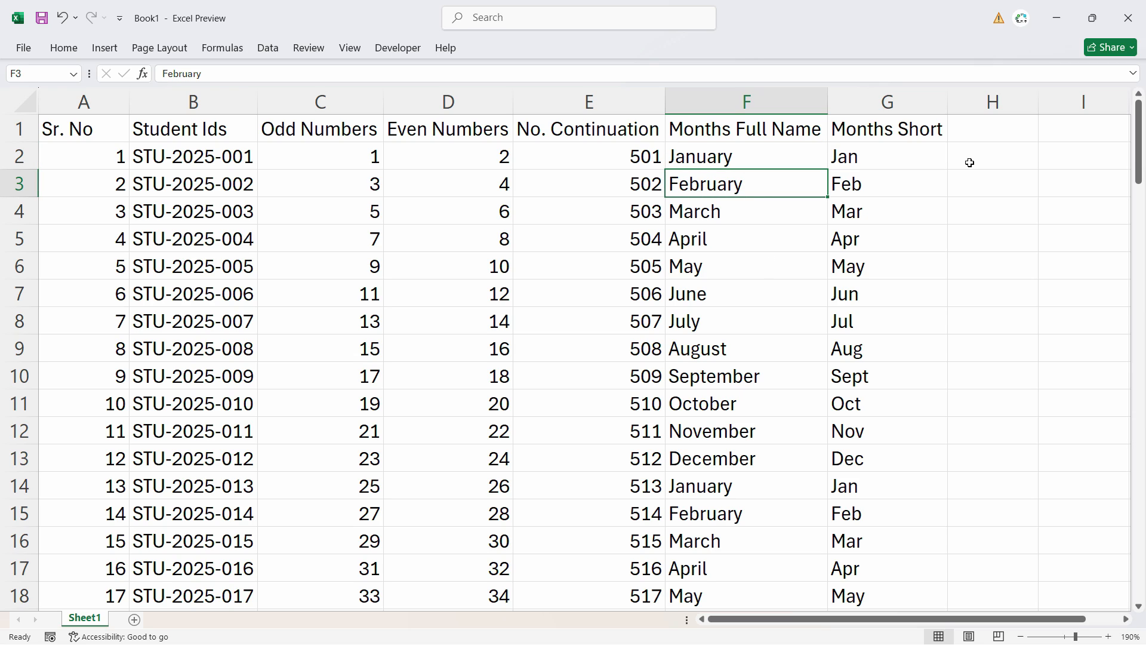
{"action": "left_click", "coordinate": [716, 158]}
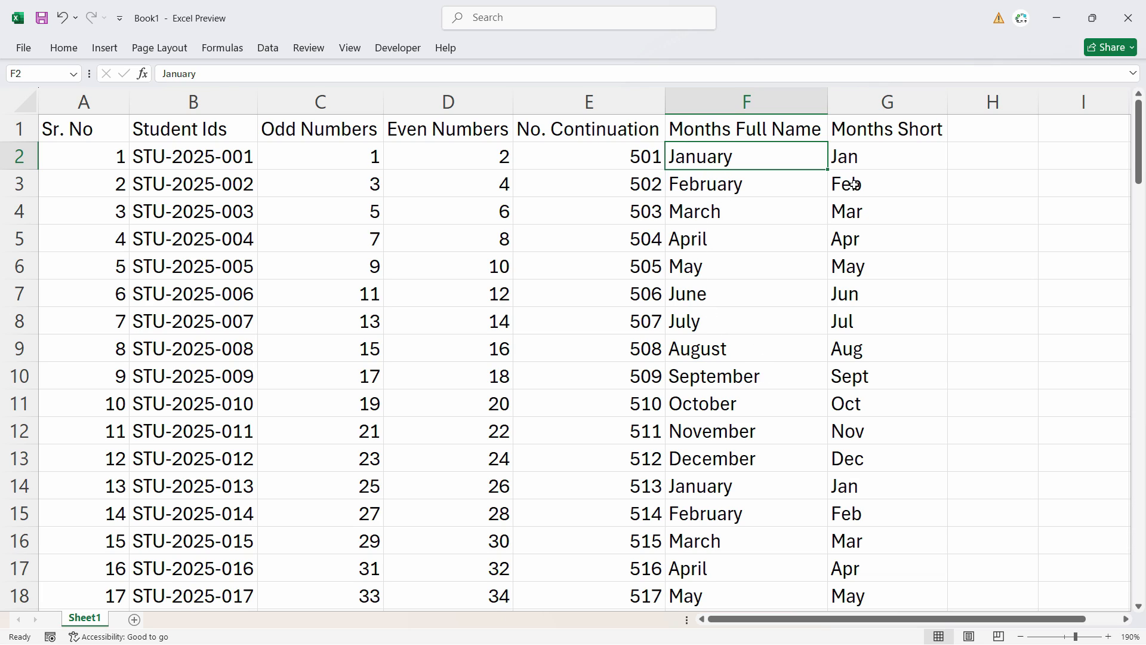
Enter the header "Days Full Name" in cell H1 and widen column H to fit it
{"action": "left_click", "coordinate": [1013, 130]}
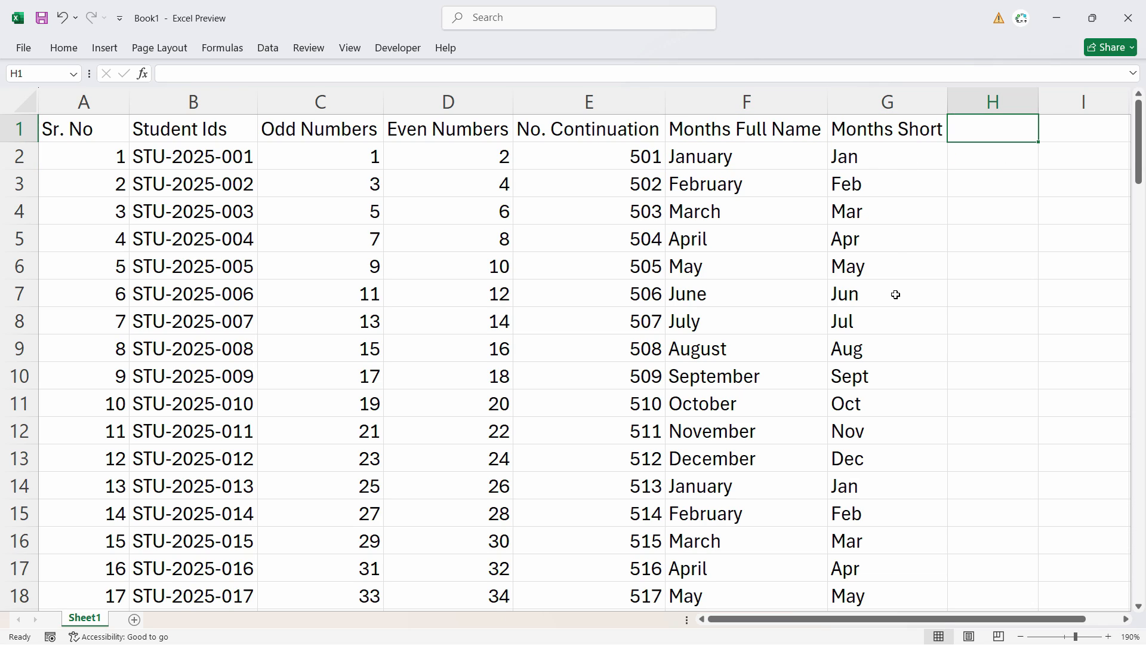
{"action": "type", "text": "Days"}
{"action": "key", "text": "BackSpace"}
{"action": "key", "text": "BackSpace"}
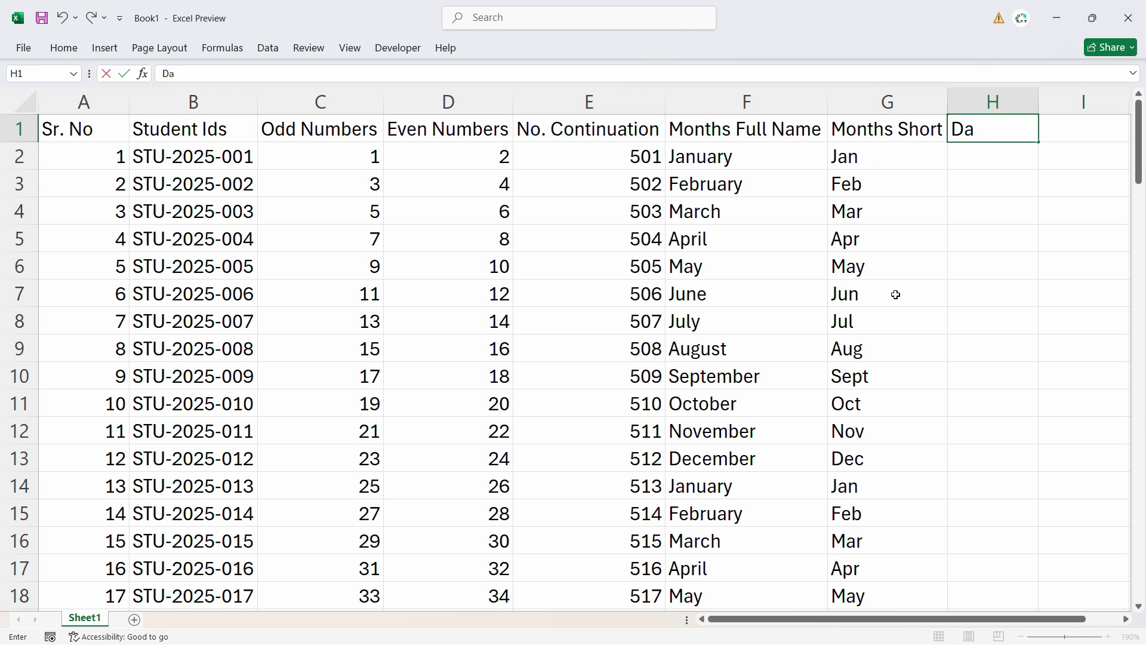
{"action": "type", "text": "ys Full Name"}
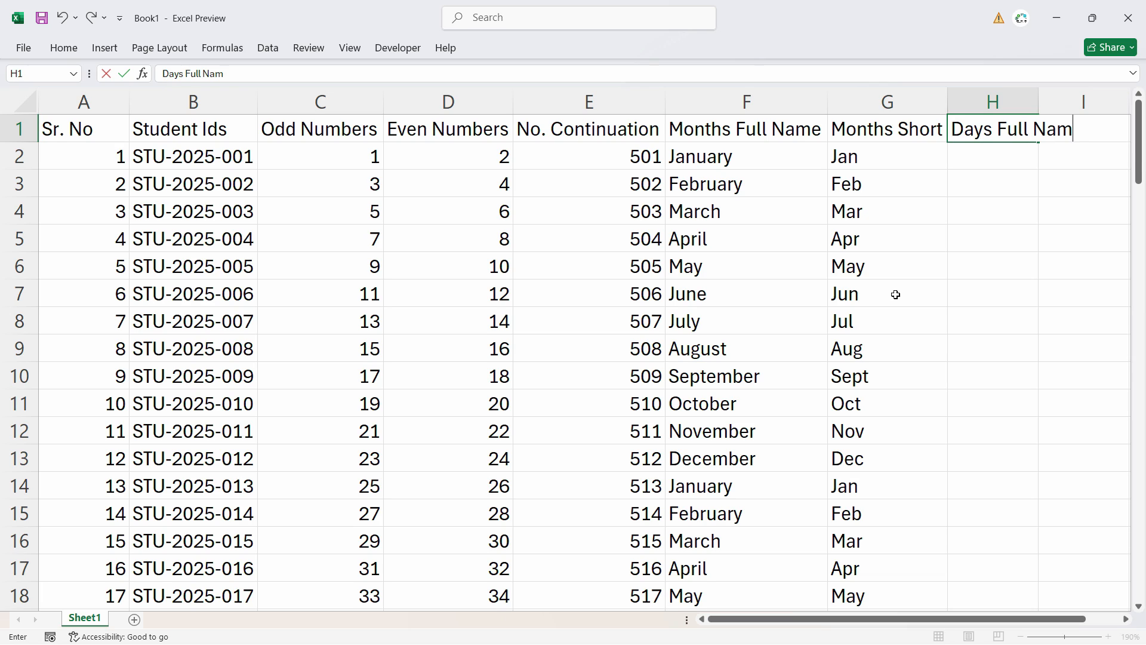
{"action": "key", "text": "Tab"}
{"action": "left_click", "coordinate": [1018, 176]}
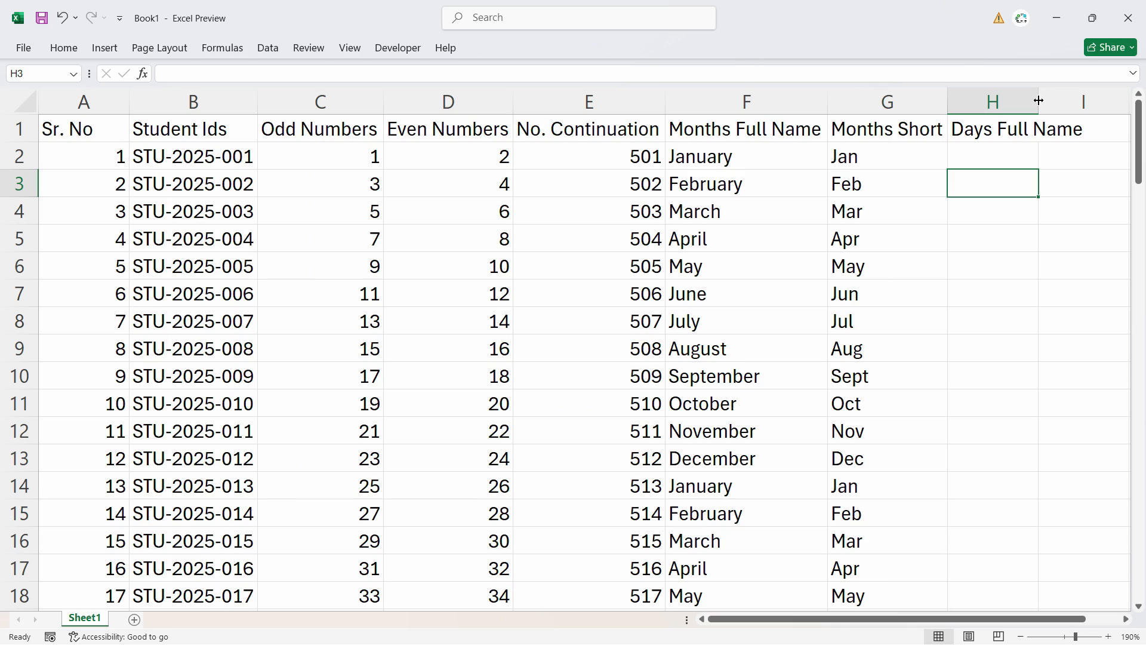
{"action": "left_click_drag", "start_coordinate": [1039, 100], "coordinate": [1089, 100]}
Enter Monday in H2 and AutoFill the full weekday names down the column alongside the existing data
{"action": "left_click", "coordinate": [1037, 149]}
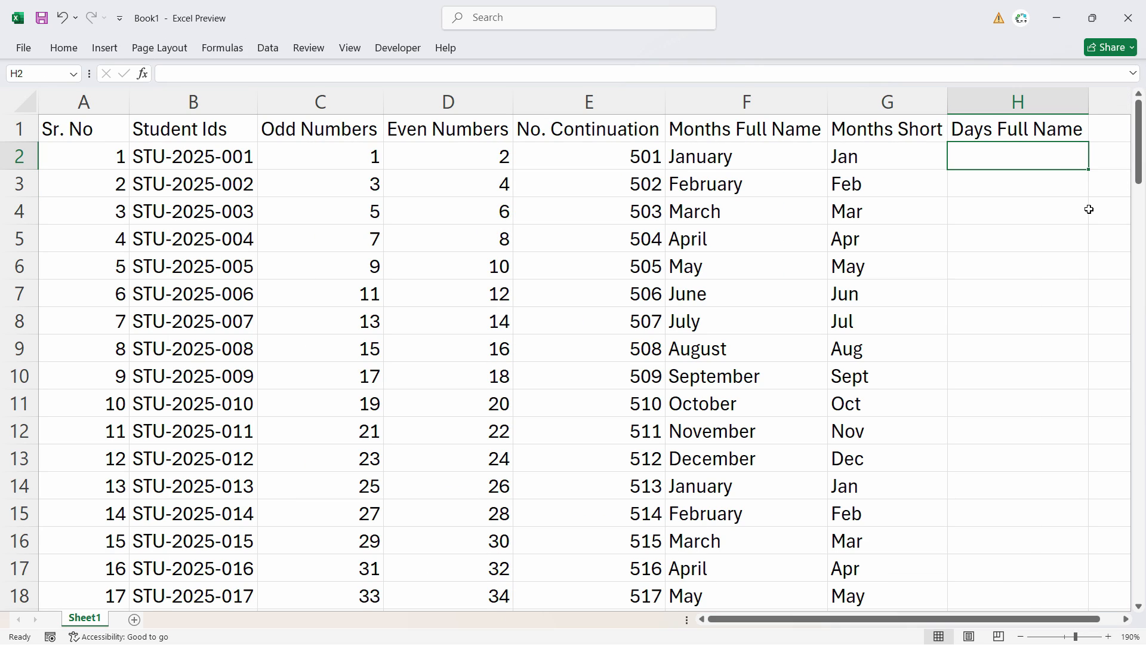
{"action": "type", "text": "Mp"}
{"action": "key", "text": "BackSpace"}
{"action": "key", "text": "BackSpace"}
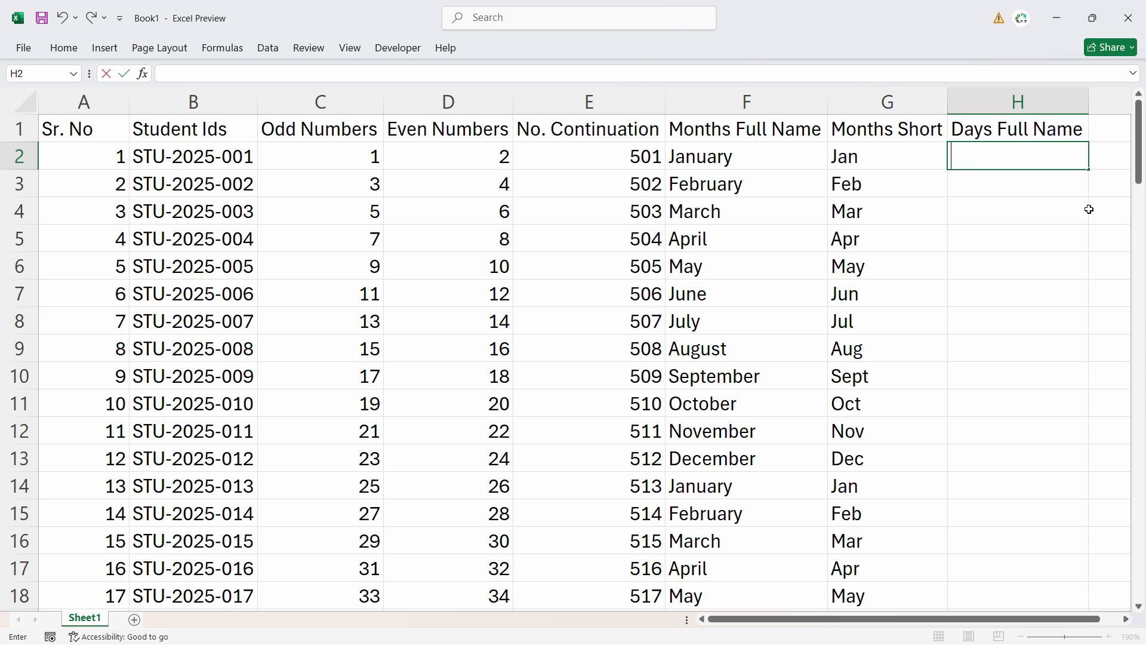
{"action": "type", "text": "Monday"}
{"action": "double_click", "coordinate": [1088, 170]}
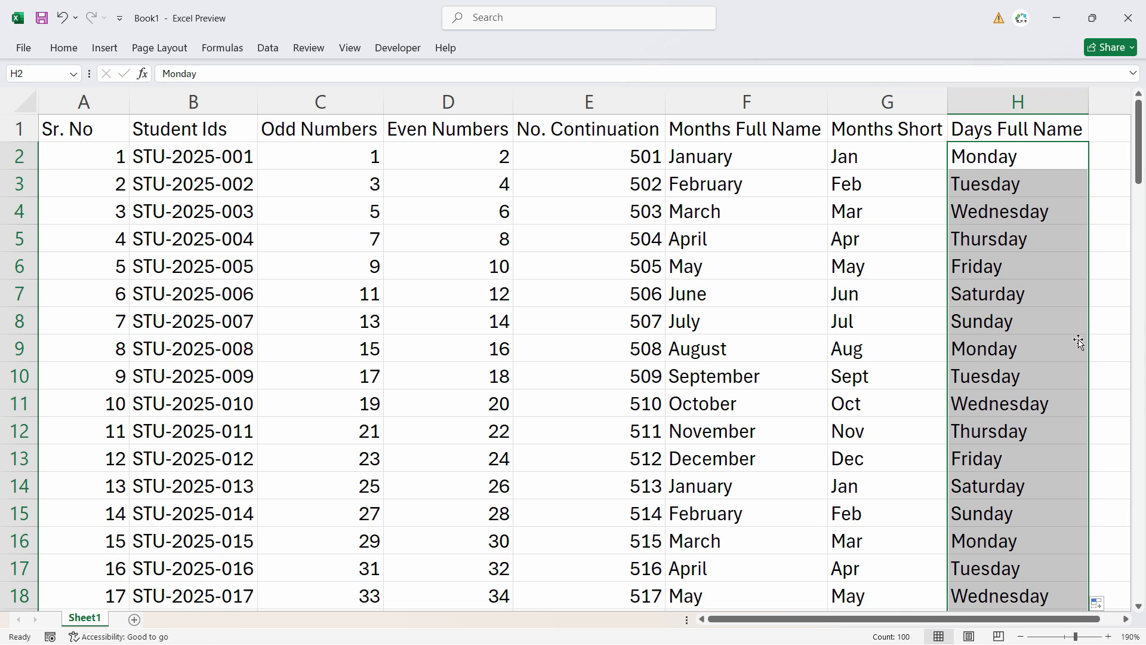
Enter the header "Days Short" in cell I1
{"action": "scroll", "coordinate": [1095, 603], "scroll_direction": "right", "scroll_amount": 1}
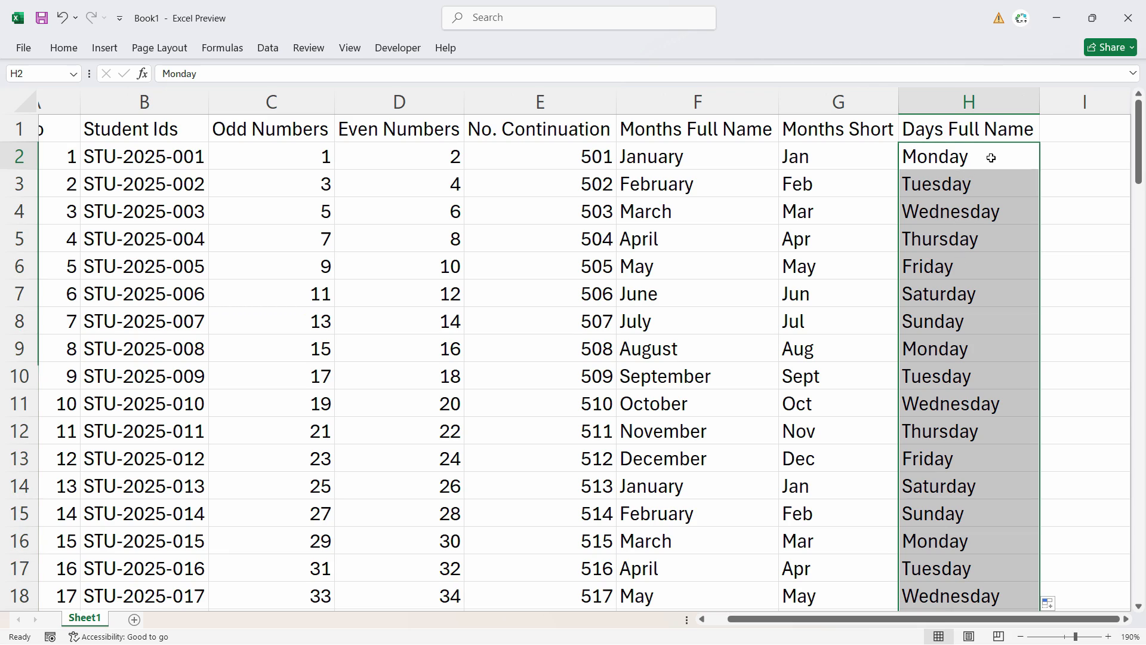
{"action": "left_click", "coordinate": [1083, 129]}
{"action": "type", "text": "Days"}
{"action": "key", "text": "Return"}
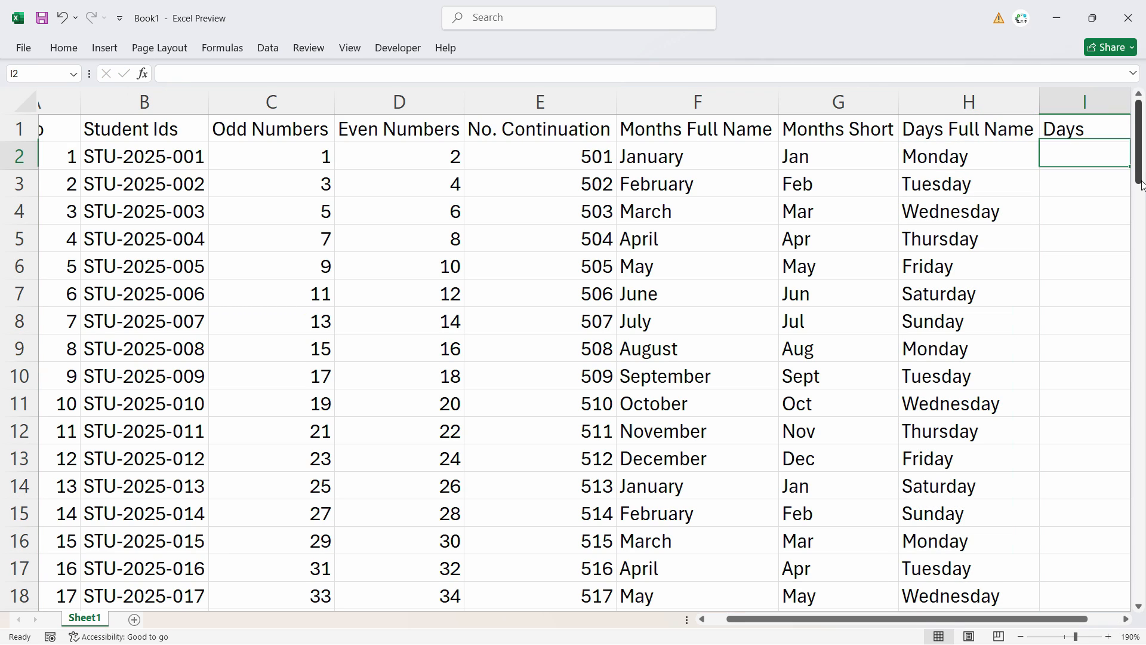
{"action": "key", "text": "Up"}
{"action": "type", "text": "Sh"}
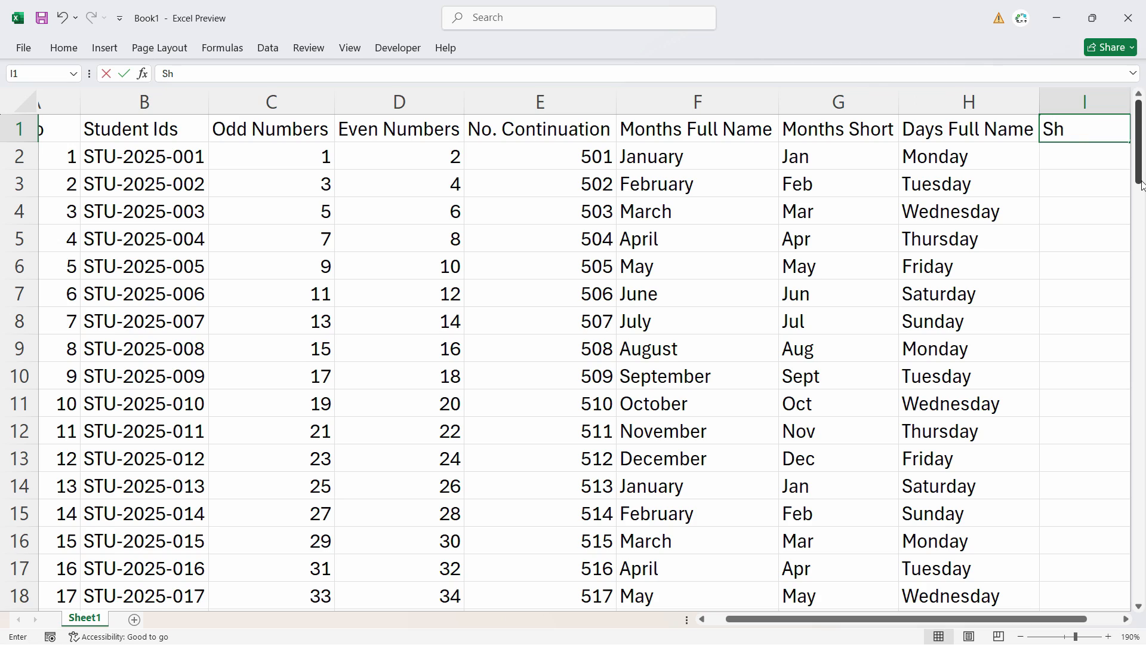
{"action": "key", "text": "BackSpace"}
{"action": "key", "text": "BackSpace"}
{"action": "type", "text": "Days Short"}
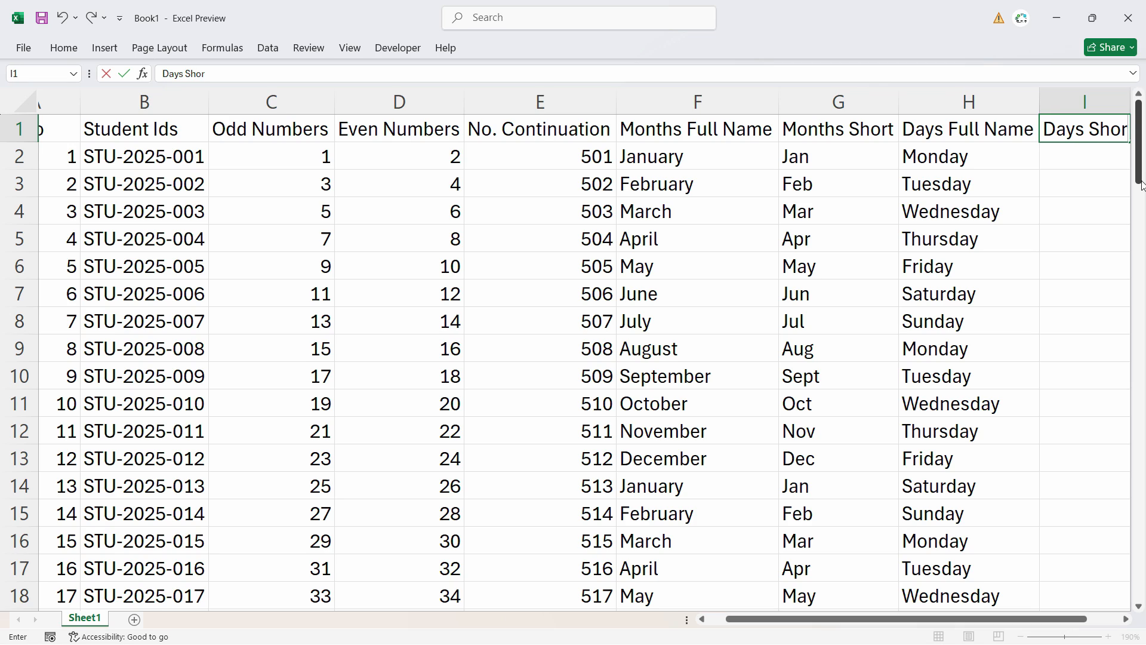
{"action": "key", "text": "Return"}
Enter Mon in I2 and AutoFill the short weekday names down column I alongside the existing data
{"action": "type", "text": "Mon"}
{"action": "key", "text": "Return"}
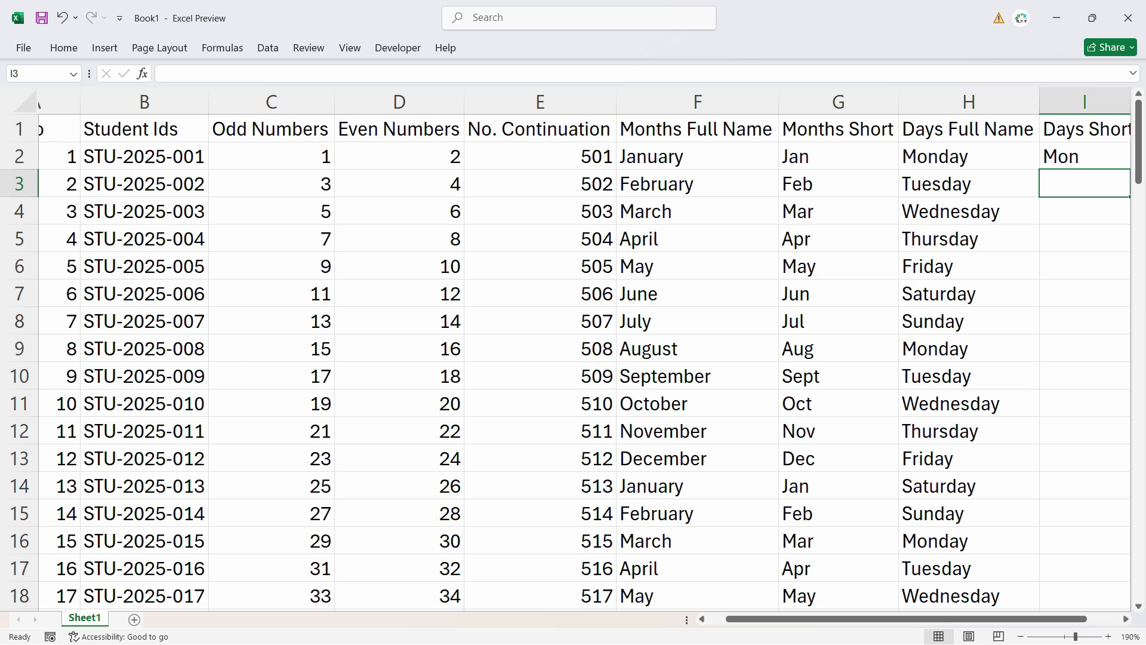
{"action": "key", "text": "Right"}
{"action": "key", "text": "Left"}
{"action": "left_click", "coordinate": [1013, 152]}
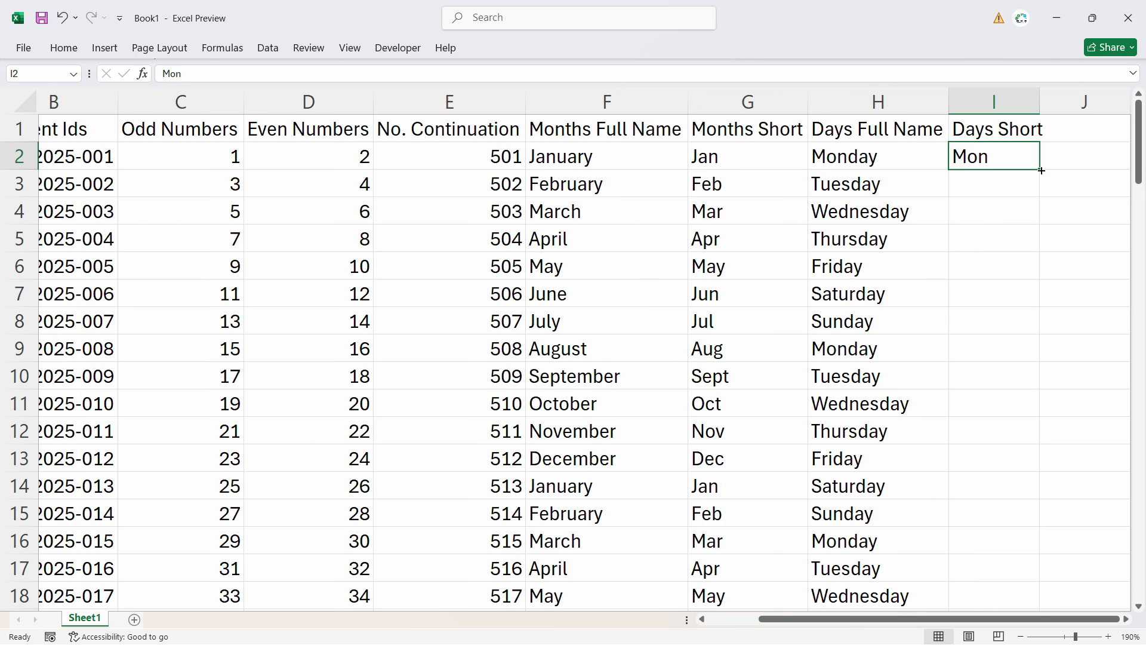
{"action": "double_click", "coordinate": [1040, 170]}
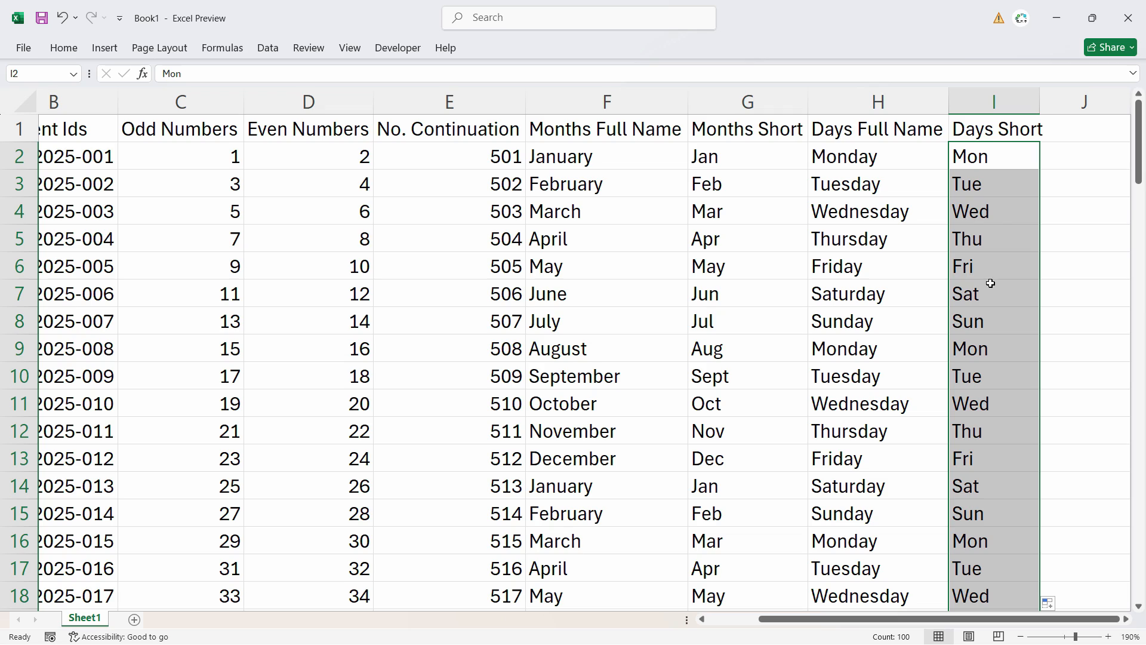
{"action": "left_click", "coordinate": [992, 222]}
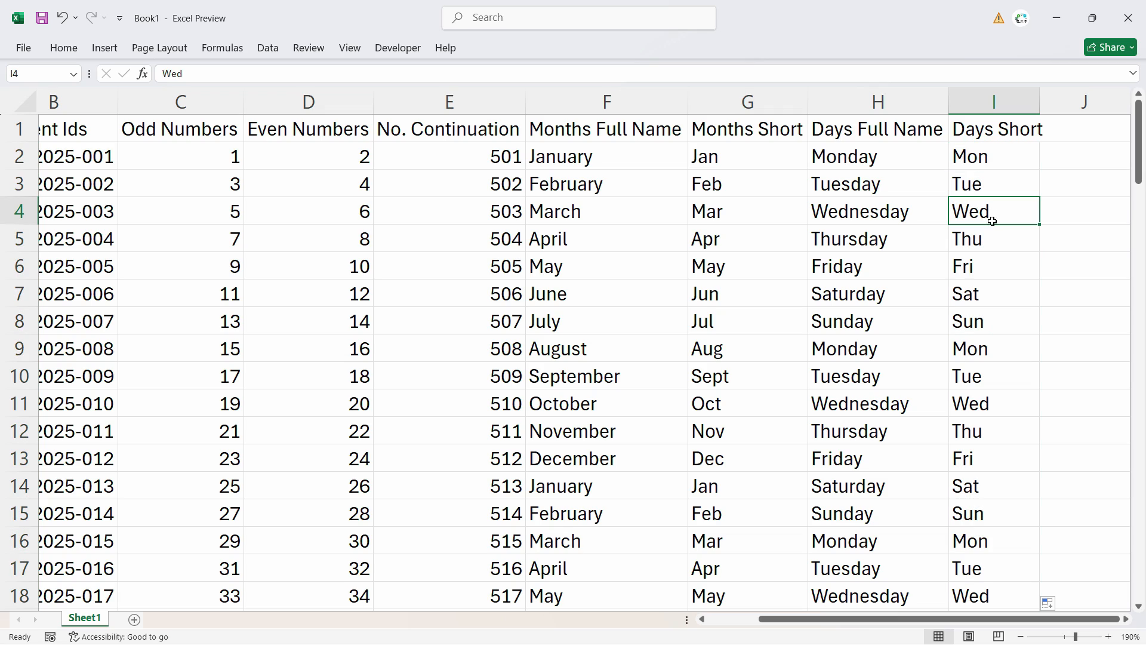
{"action": "left_click", "coordinate": [1033, 137]}
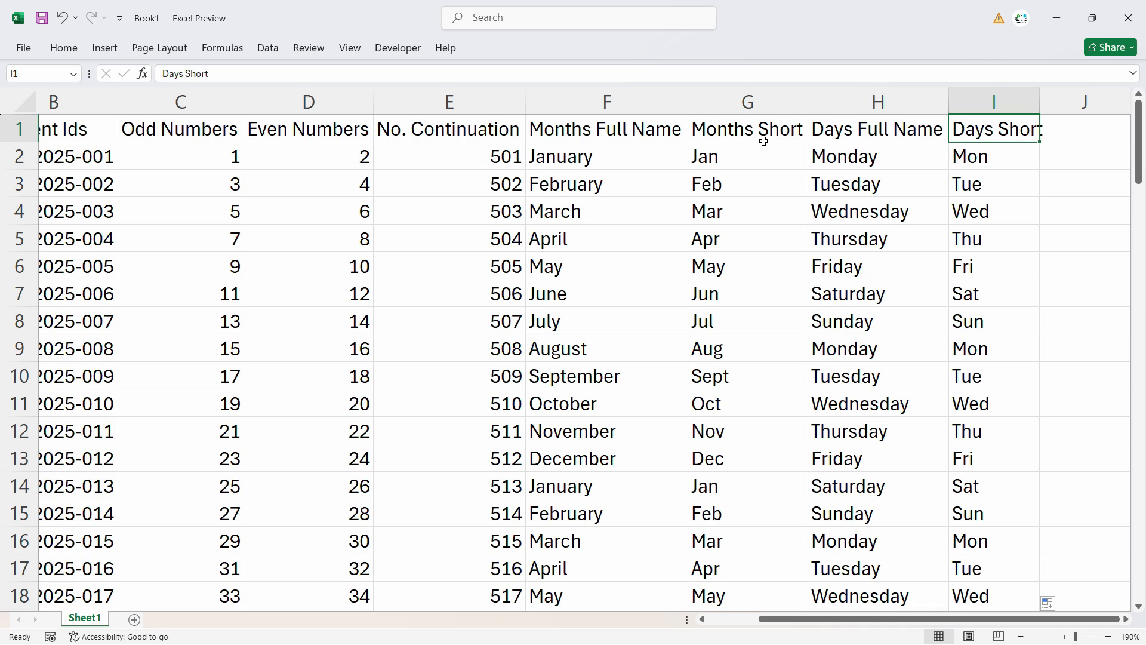
{"action": "left_click", "coordinate": [755, 164]}
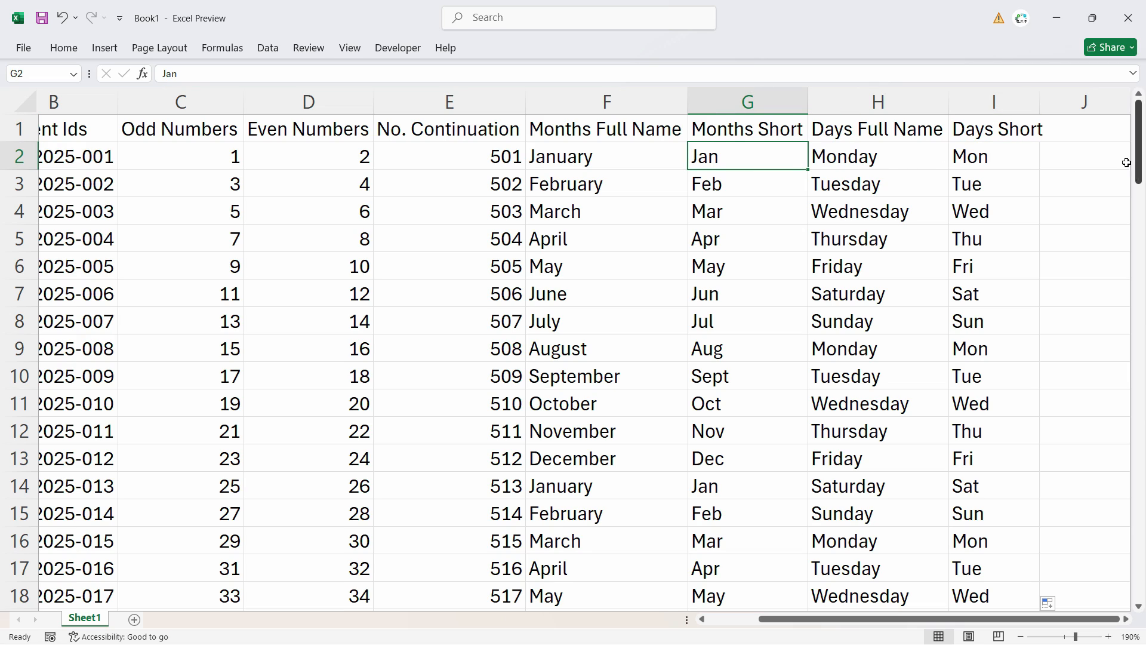
Enter Summer in cell J2 and AutoFill it down to J6
{"action": "left_click", "coordinate": [1085, 156]}
{"action": "left_click", "coordinate": [961, 595]}
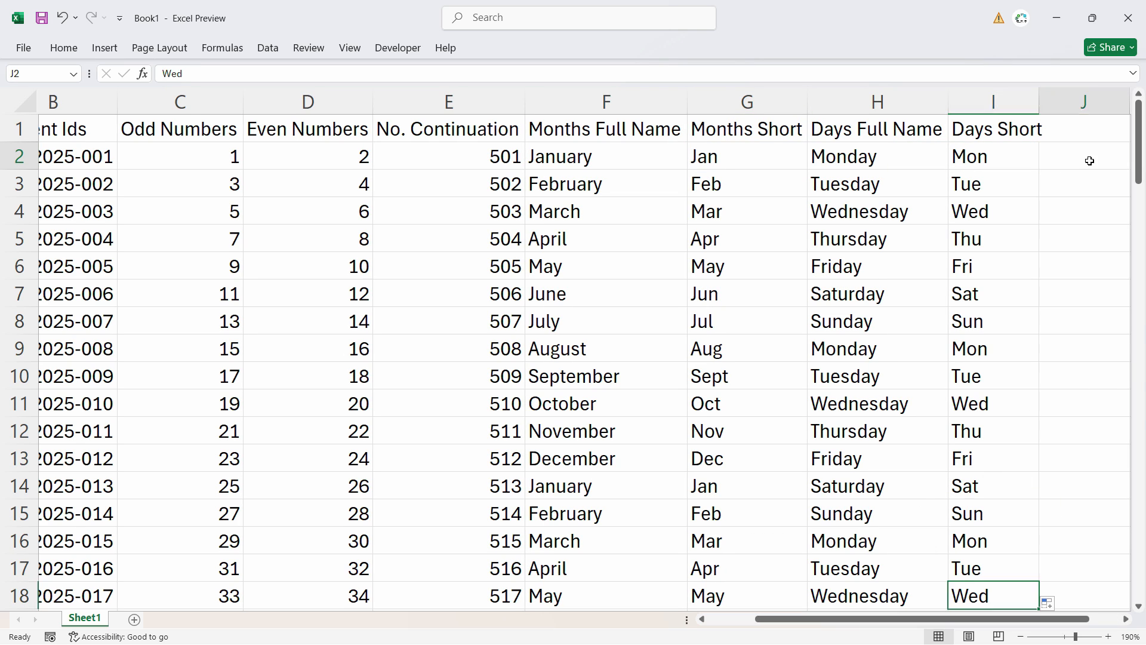
{"action": "left_click", "coordinate": [1089, 159]}
{"action": "type", "text": "Summar"}
{"action": "key", "text": "Return"}
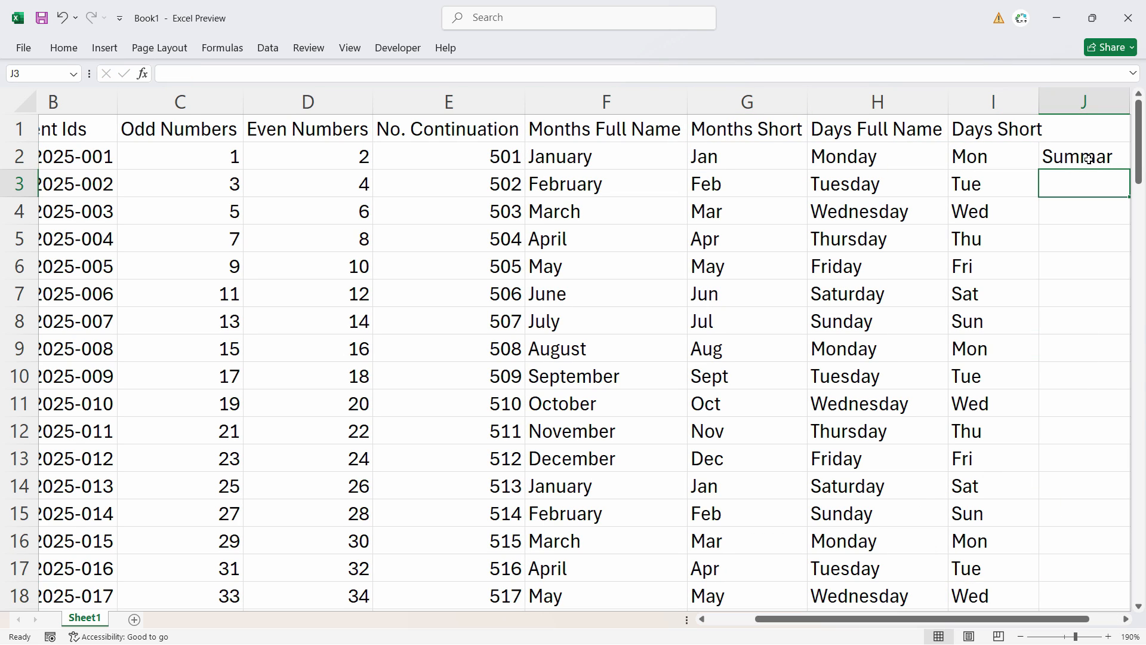
{"action": "left_click", "coordinate": [1089, 158]}
{"action": "type", "text": "Summer"}
{"action": "key", "text": "Return"}
{"action": "left_click", "coordinate": [1089, 159]}
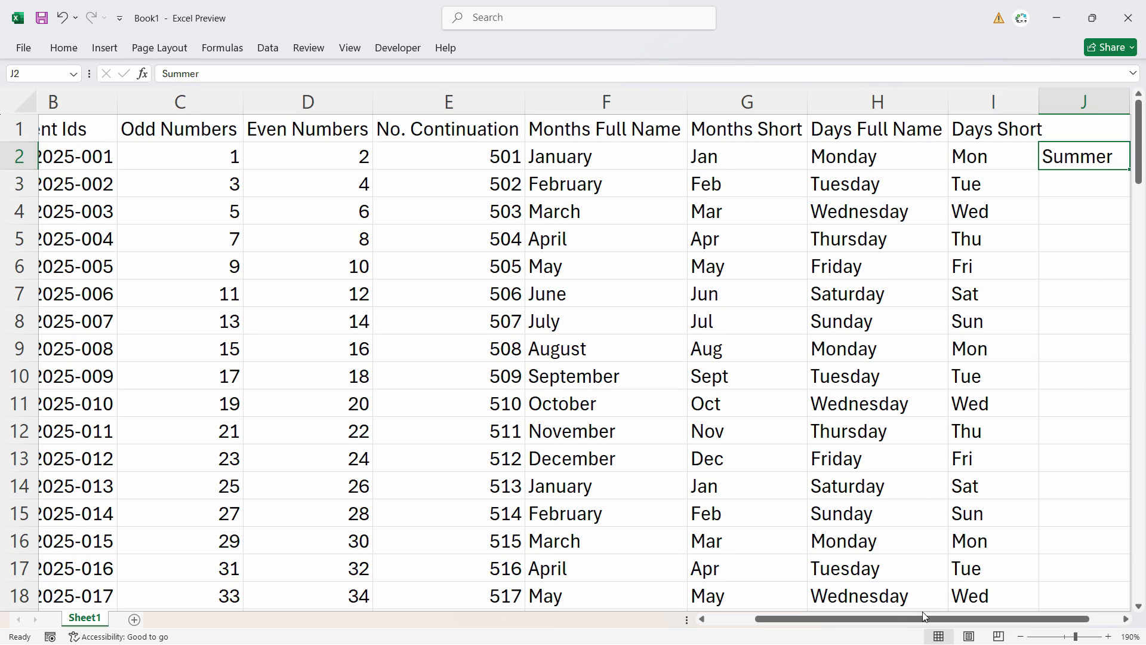
{"action": "left_click_drag", "start_coordinate": [923, 615], "coordinate": [953, 615]}
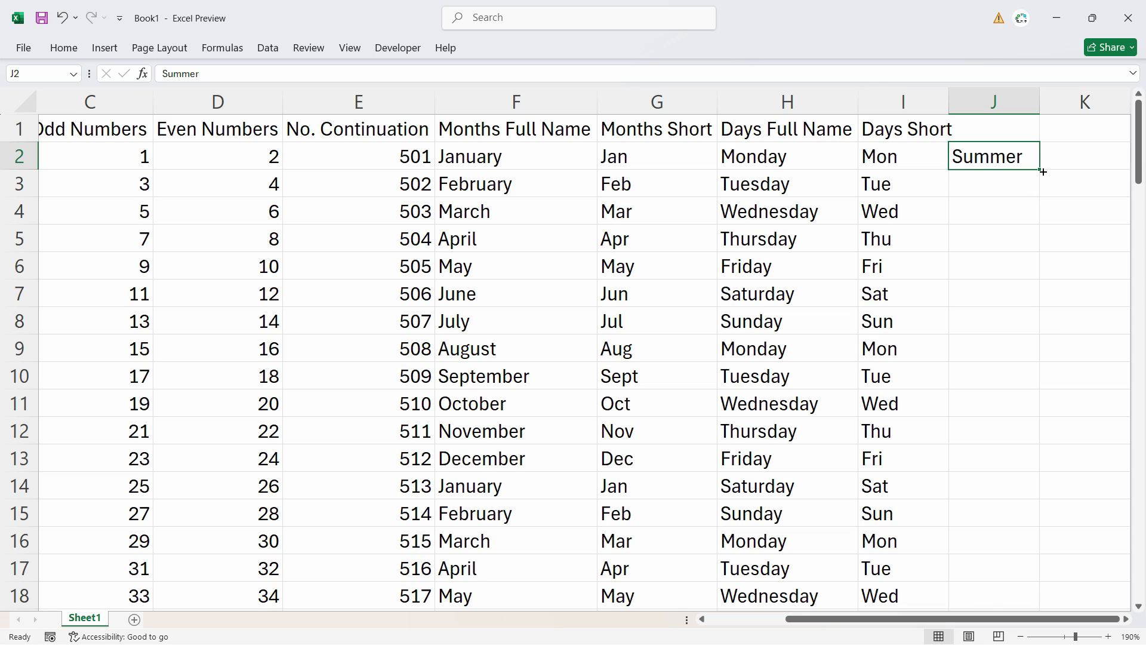
{"action": "left_click_drag", "start_coordinate": [1042, 172], "coordinate": [1044, 281]}
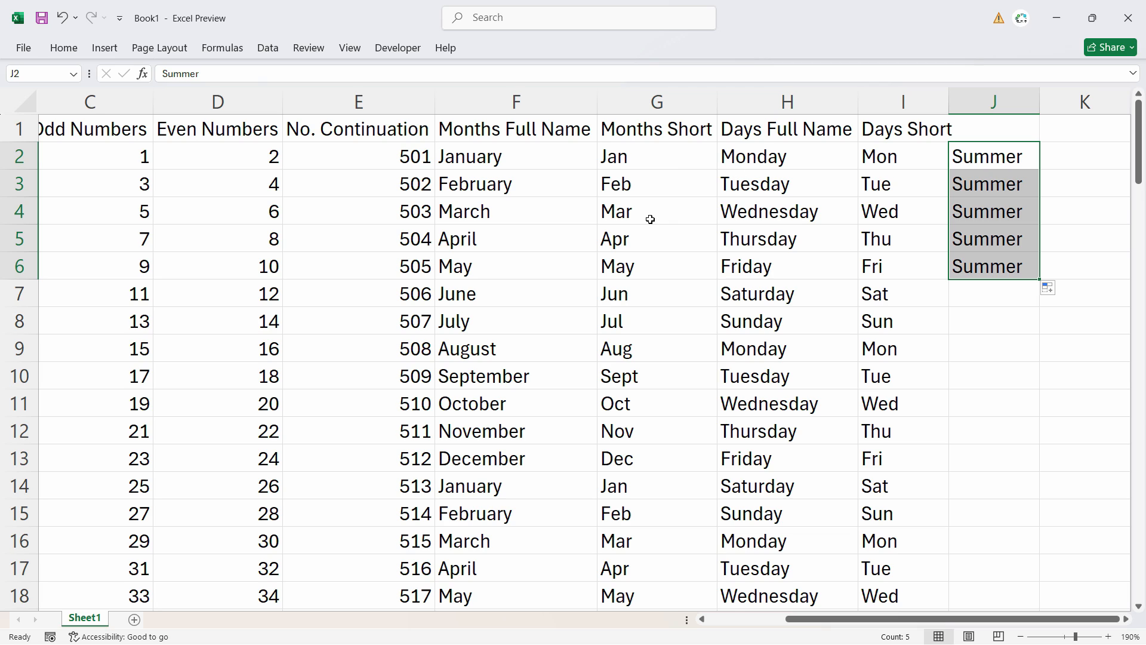
{"action": "left_click_drag", "start_coordinate": [488, 126], "coordinate": [499, 212]}
{"action": "left_click_drag", "start_coordinate": [646, 150], "coordinate": [659, 235]}
{"action": "left_click_drag", "start_coordinate": [770, 156], "coordinate": [782, 269]}
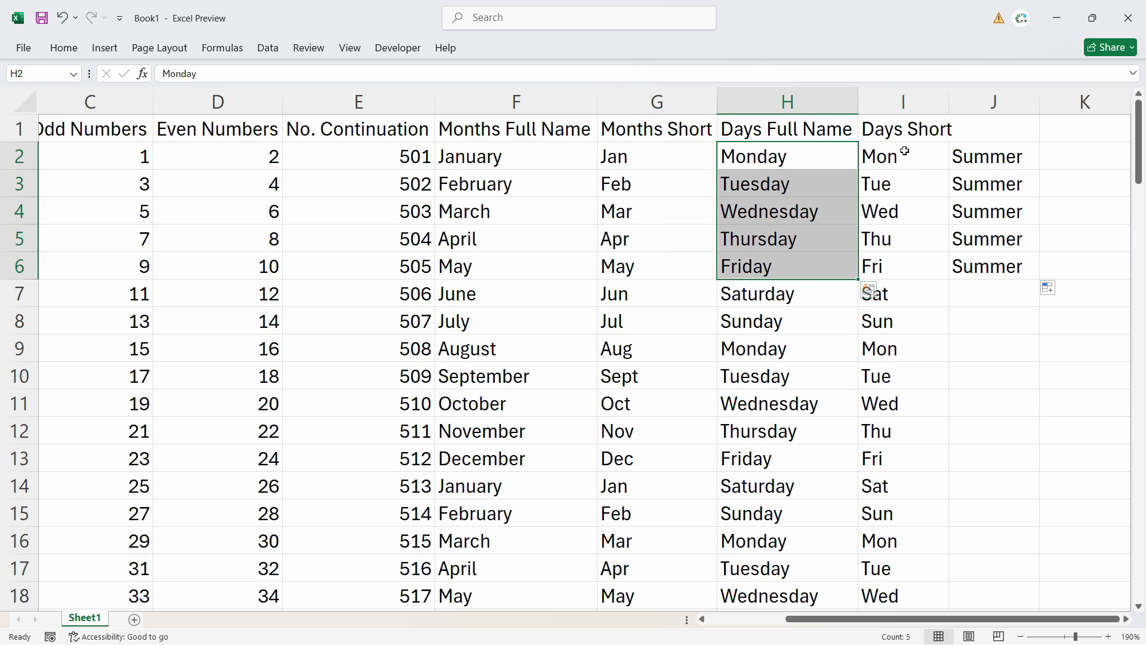
{"action": "left_click_drag", "start_coordinate": [903, 151], "coordinate": [895, 238]}
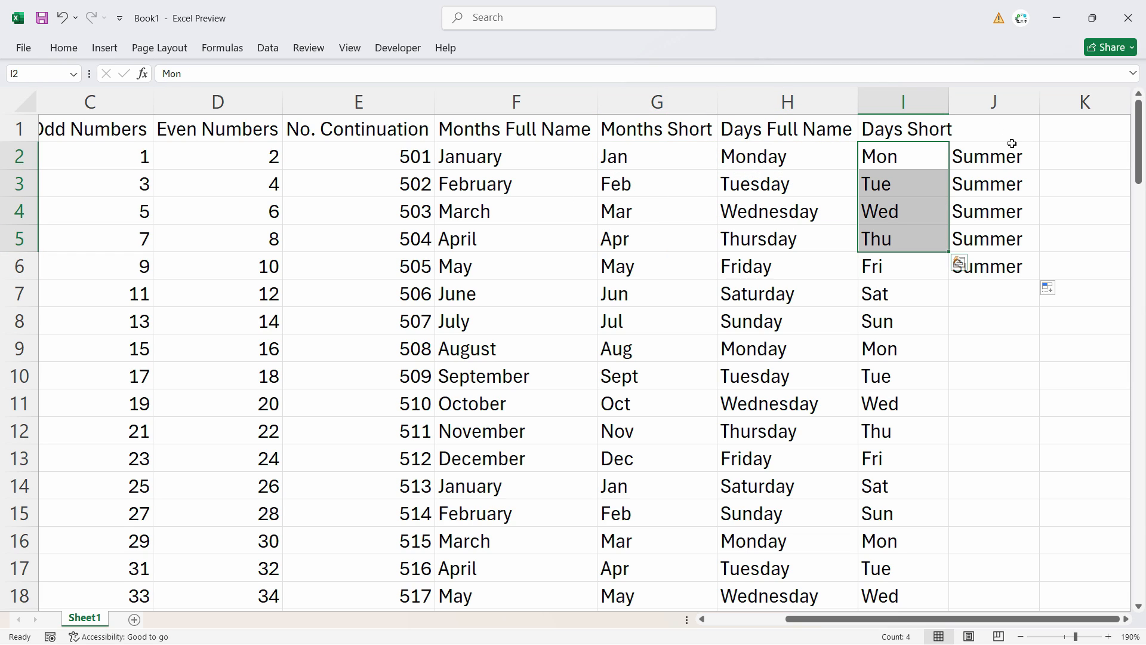
{"action": "left_click_drag", "start_coordinate": [1011, 149], "coordinate": [984, 254]}
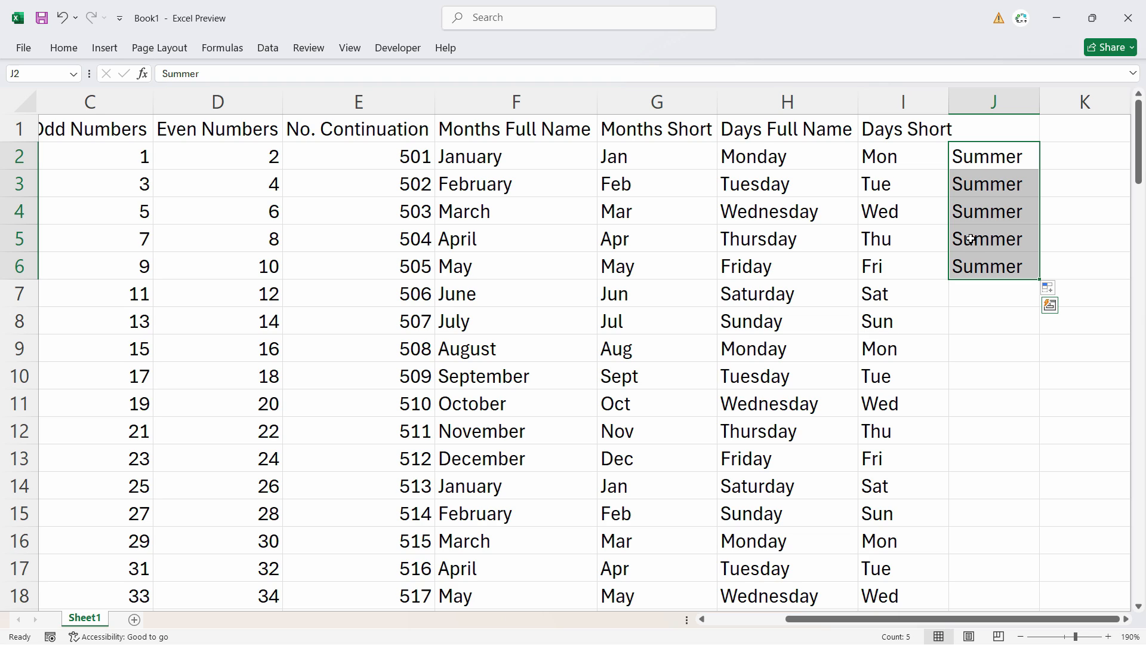
Replace the text in J2 with a person's first name, try to AutoFill it down column J, and undo the fill
{"action": "left_click", "coordinate": [992, 154]}
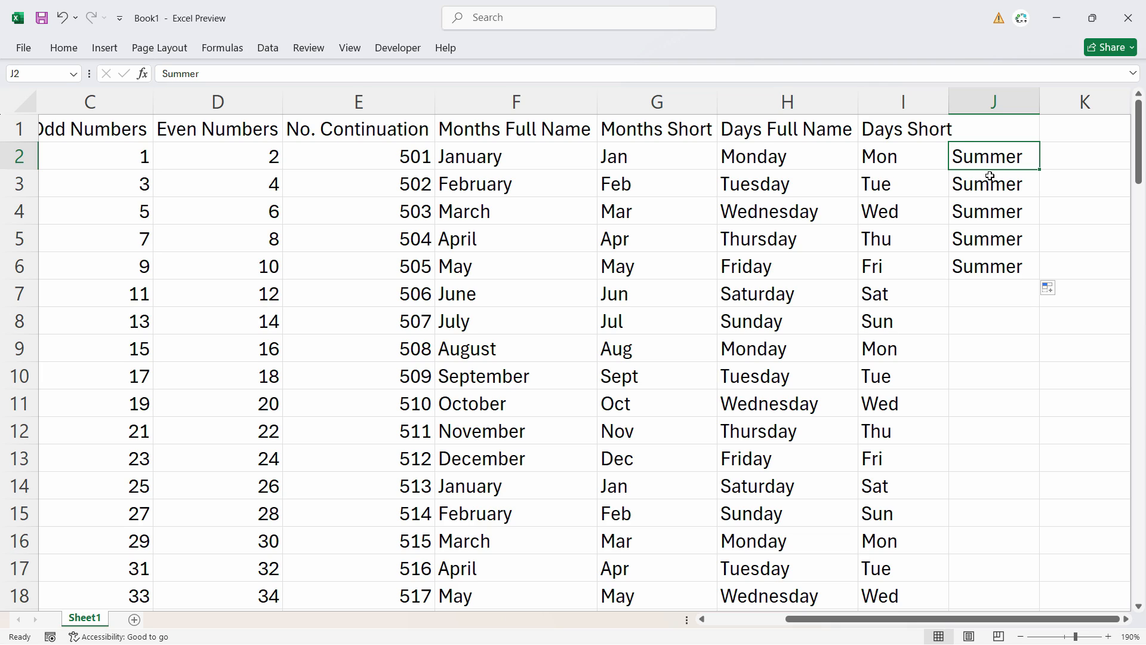
{"action": "type", "text": "A"}
{"action": "key", "text": "BackSpace"}
{"action": "type", "text": "Andr"}
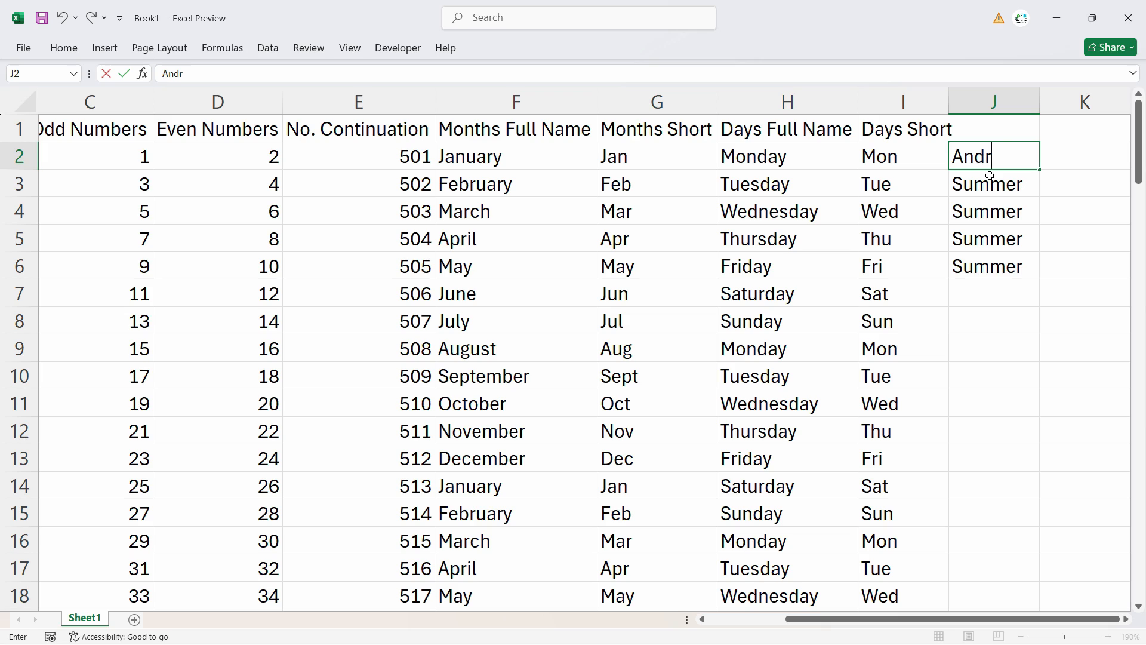
{"action": "type", "text": "ew"}
{"action": "key", "text": "Return"}
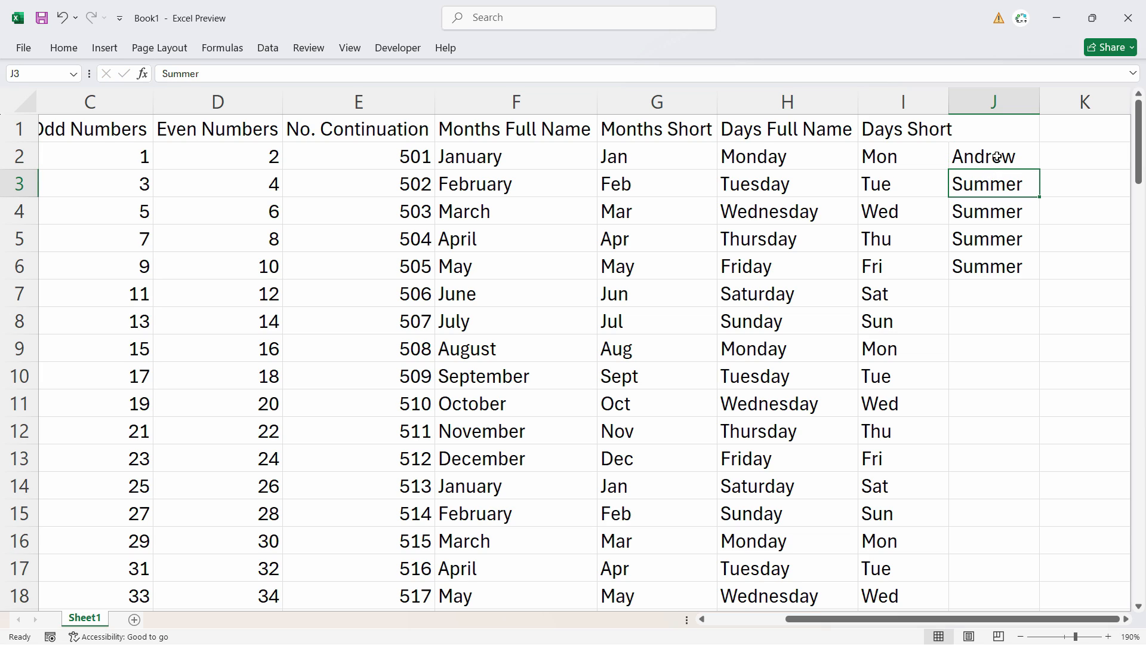
{"action": "left_click", "coordinate": [996, 157]}
{"action": "left_click_drag", "start_coordinate": [1040, 171], "coordinate": [1041, 325]}
{"action": "key", "text": "ctrl+z"}
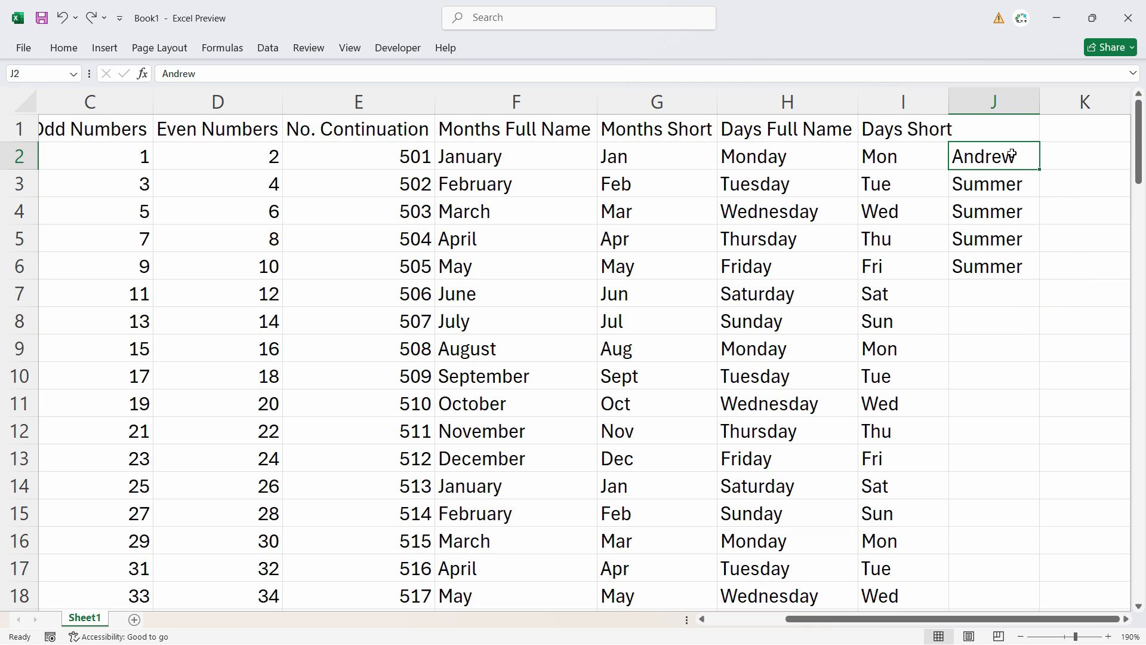
Clear J2:J6 and enter the seasons Summer, Winter, Autum and Spring in cells J2 to J5
{"action": "left_click_drag", "start_coordinate": [1009, 154], "coordinate": [1015, 263]}
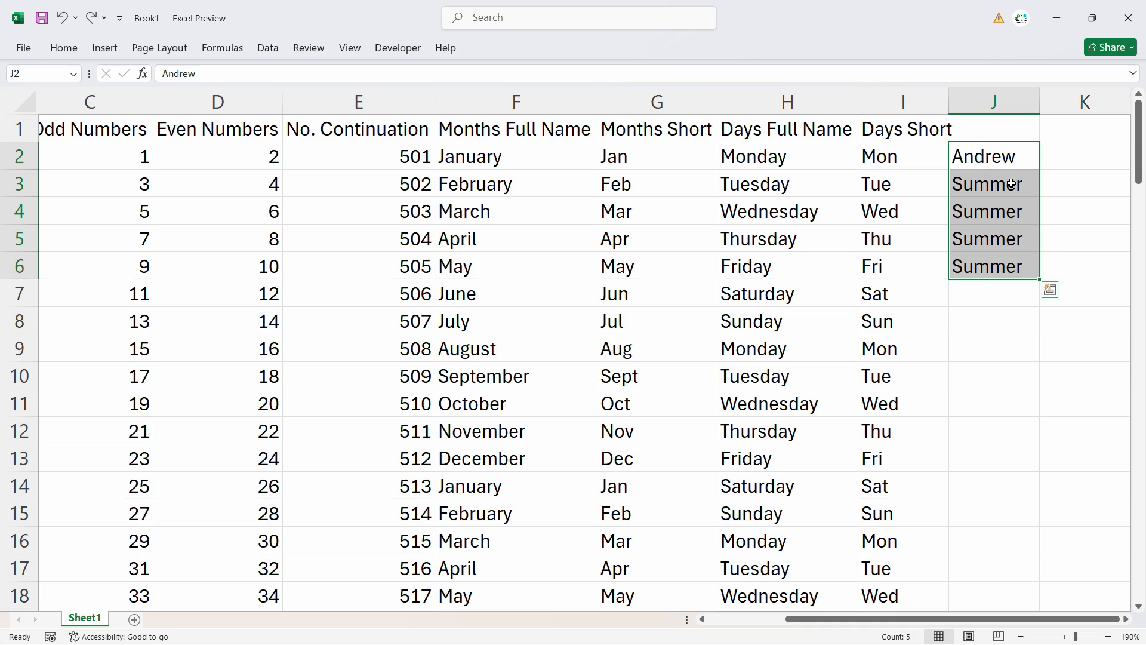
{"action": "key", "text": "Delete"}
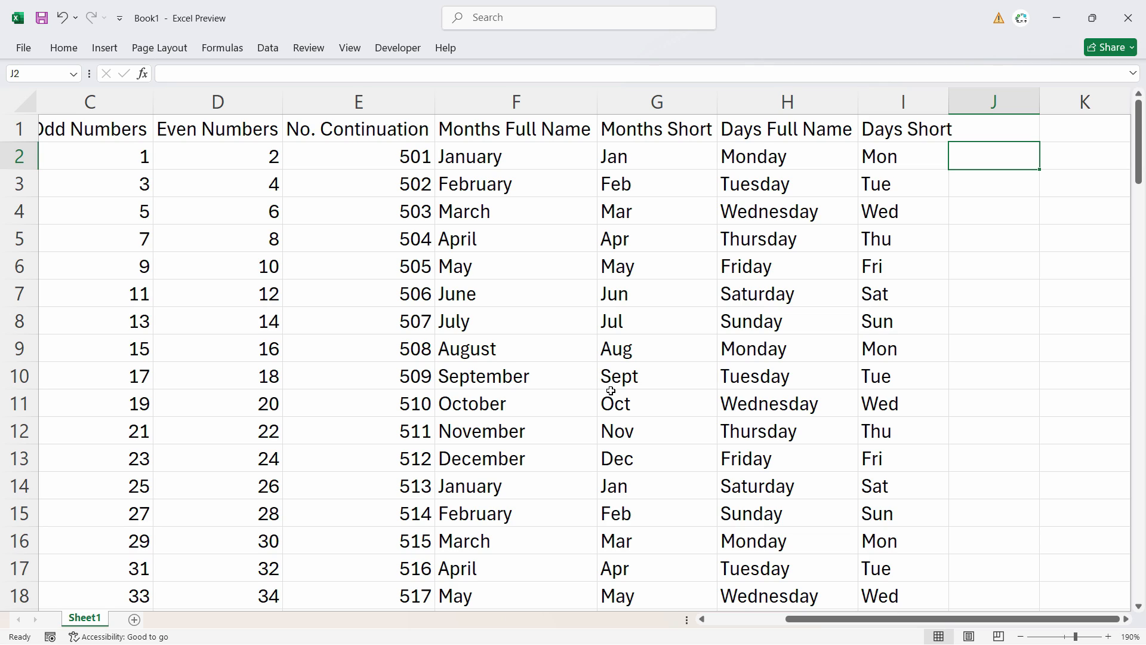
{"action": "type", "text": "Summer"}
{"action": "key", "text": "Return"}
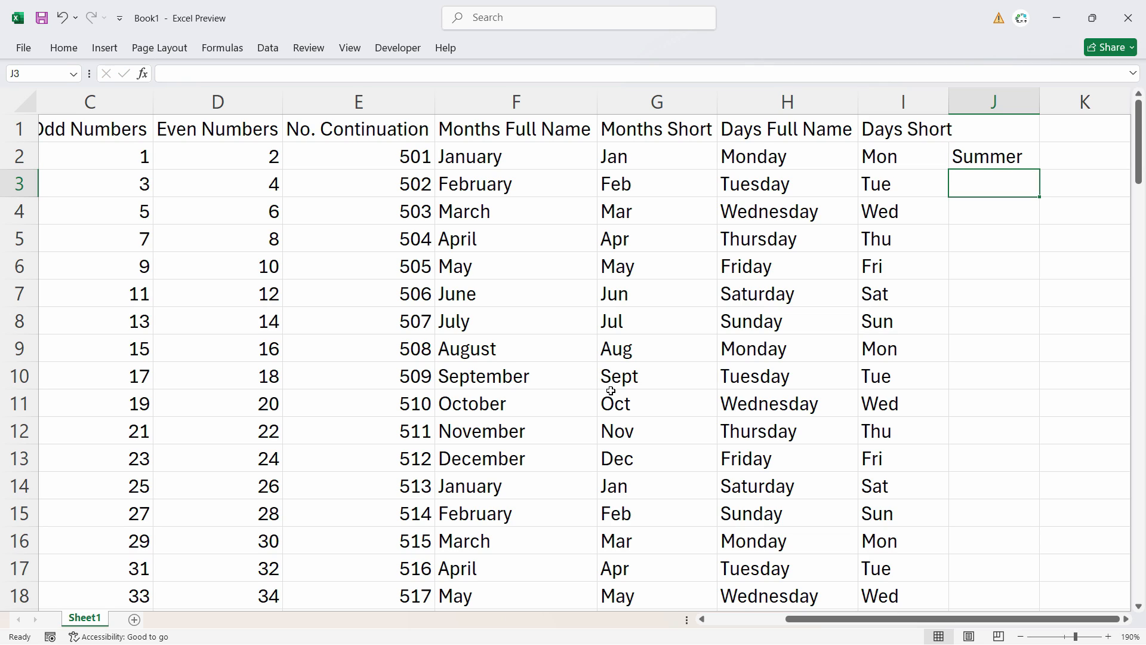
{"action": "type", "text": "Winte"}
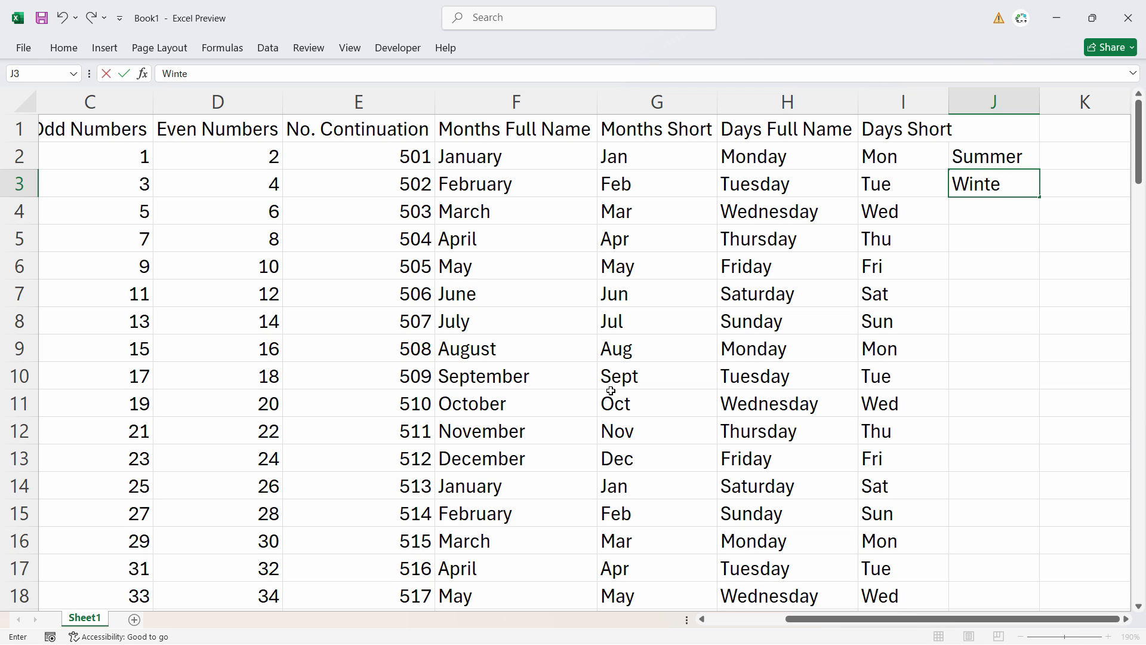
{"action": "type", "text": "r"}
{"action": "key", "text": "Return"}
{"action": "type", "text": "Autum"}
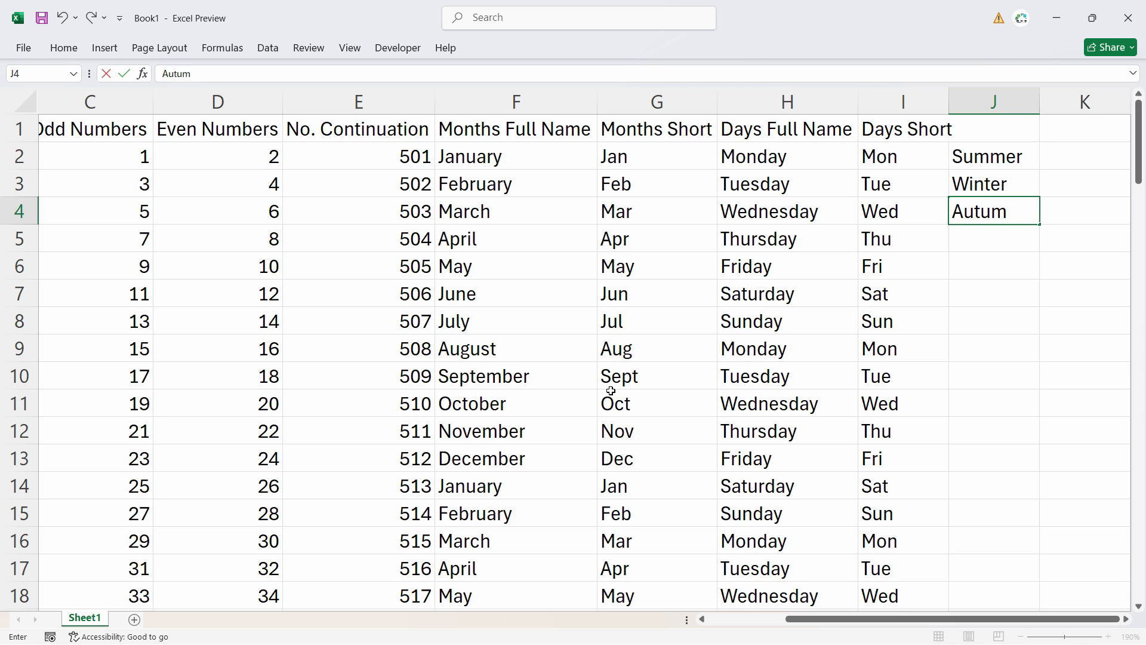
{"action": "key", "text": "Return"}
{"action": "type", "text": "Spring"}
{"action": "key", "text": "Return"}
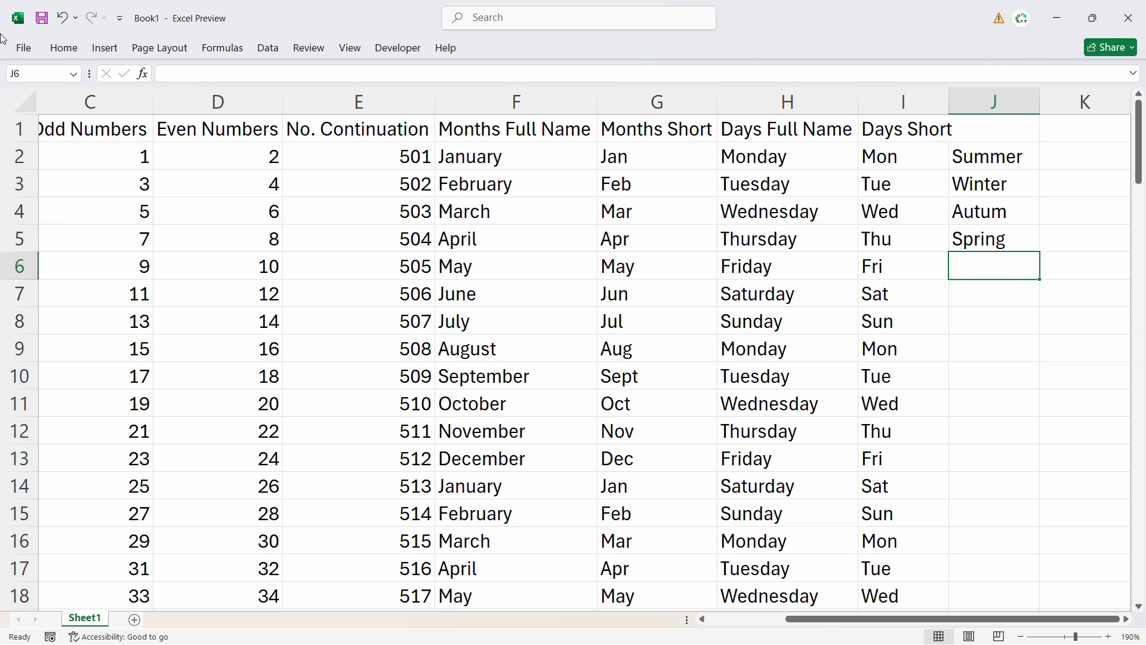
Open the custom lists editor from the General section of the advanced Excel options
{"action": "left_click", "coordinate": [23, 49]}
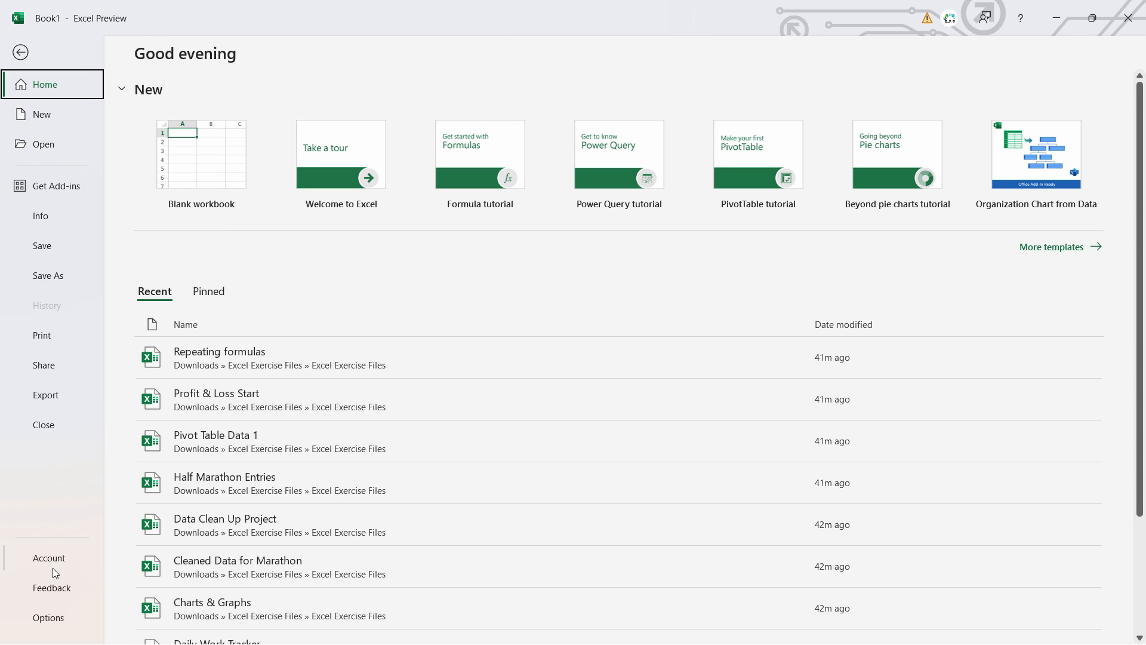
{"action": "left_click", "coordinate": [47, 617]}
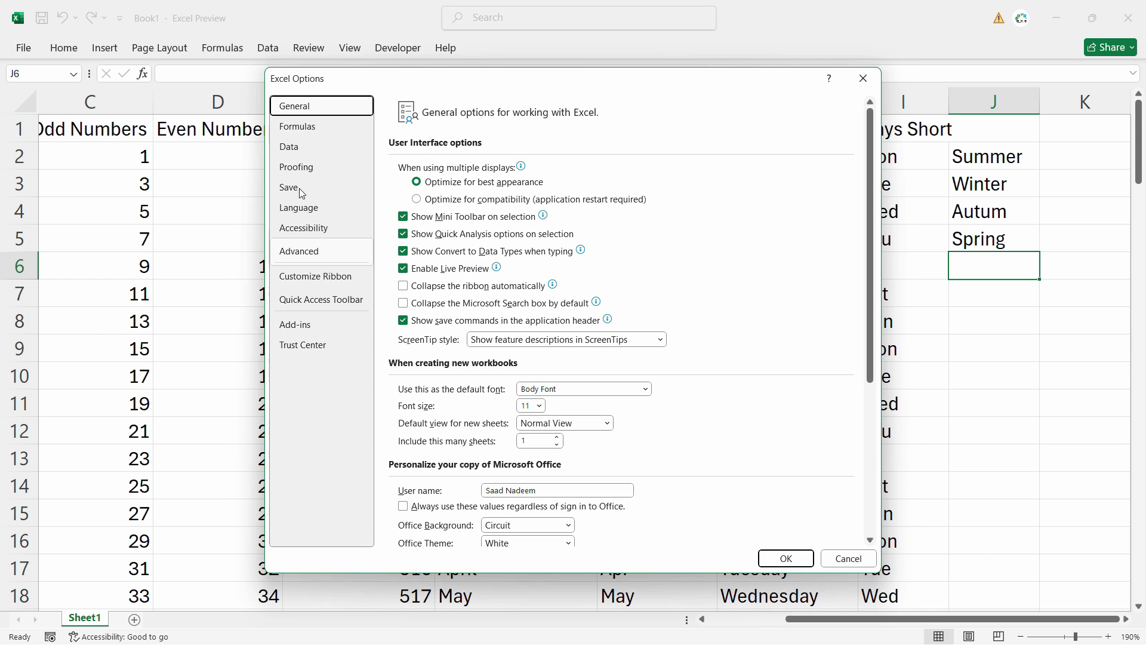
{"action": "left_click", "coordinate": [307, 126]}
{"action": "left_click", "coordinate": [300, 254]}
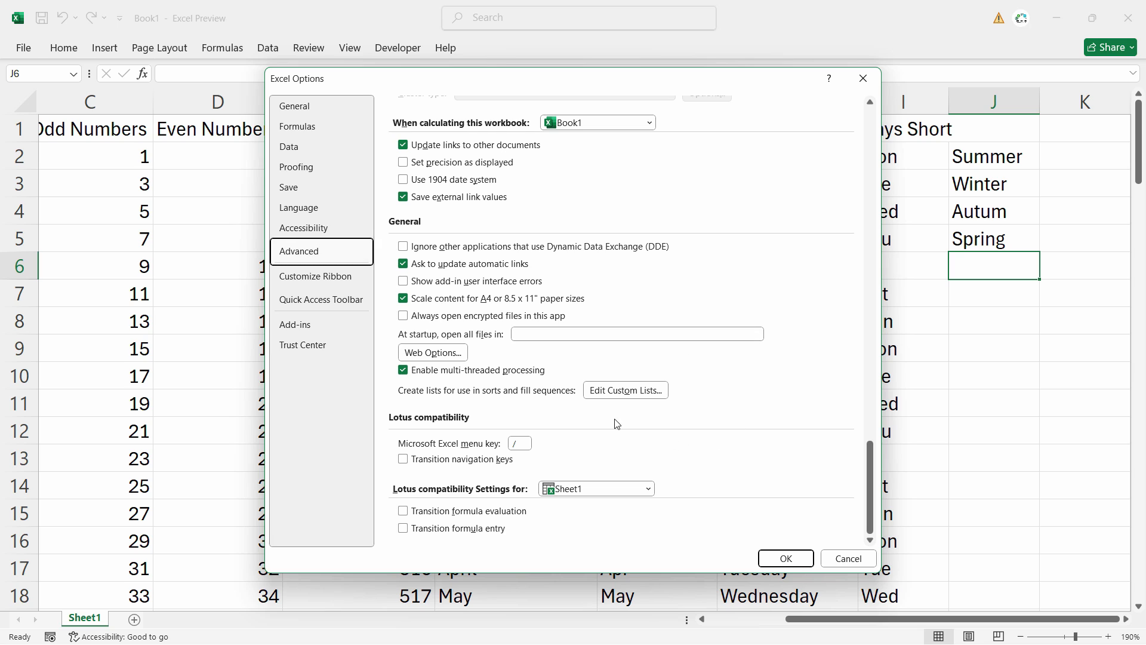
{"action": "scroll", "coordinate": [579, 358], "scroll_direction": "up", "scroll_amount": 6}
{"action": "scroll", "coordinate": [579, 358], "scroll_direction": "up", "scroll_amount": 3}
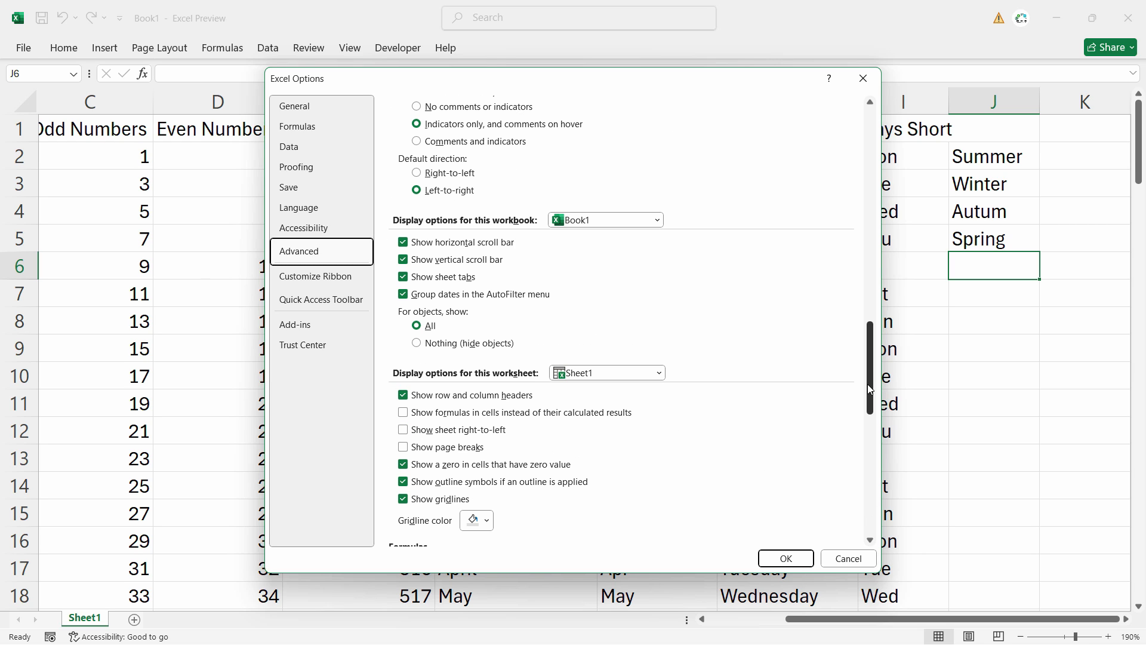
{"action": "left_click_drag", "start_coordinate": [870, 391], "coordinate": [870, 514]}
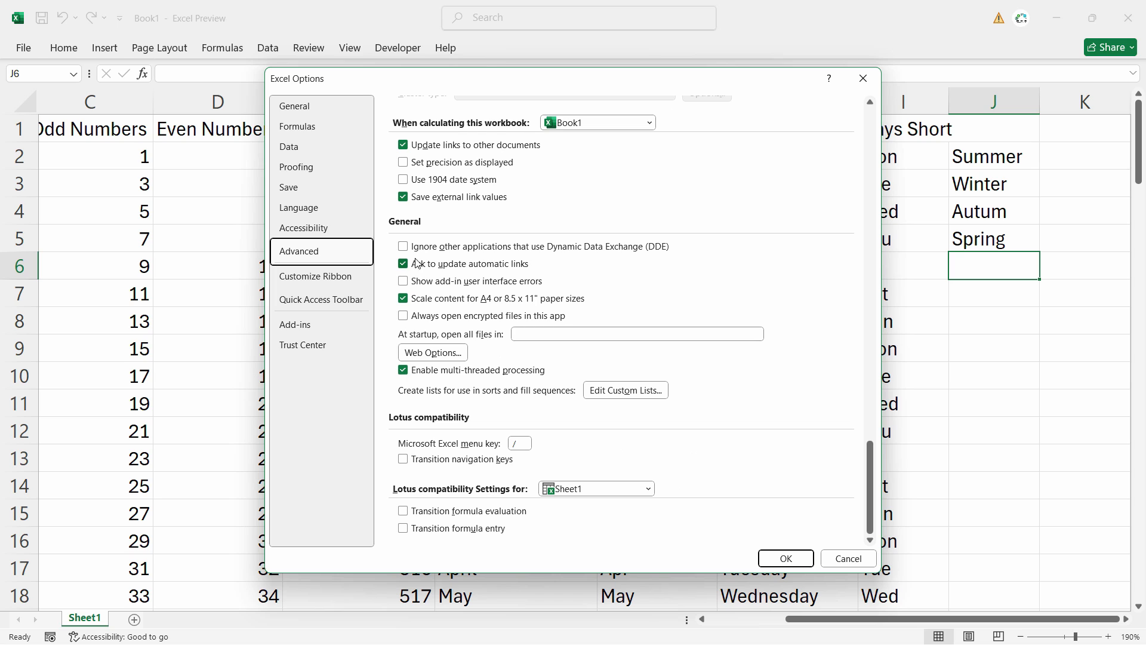
{"action": "left_click", "coordinate": [625, 390]}
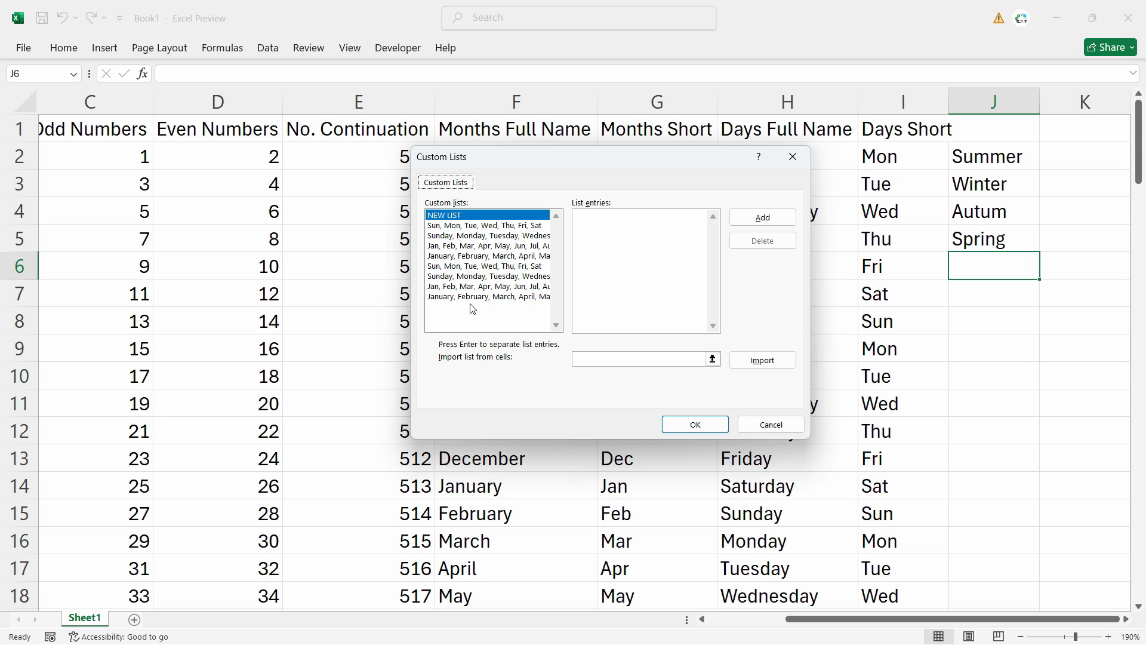
Add a custom list with the entries Summer, Winter, Autum and Spring, and delete that list again
{"action": "left_click", "coordinate": [605, 222]}
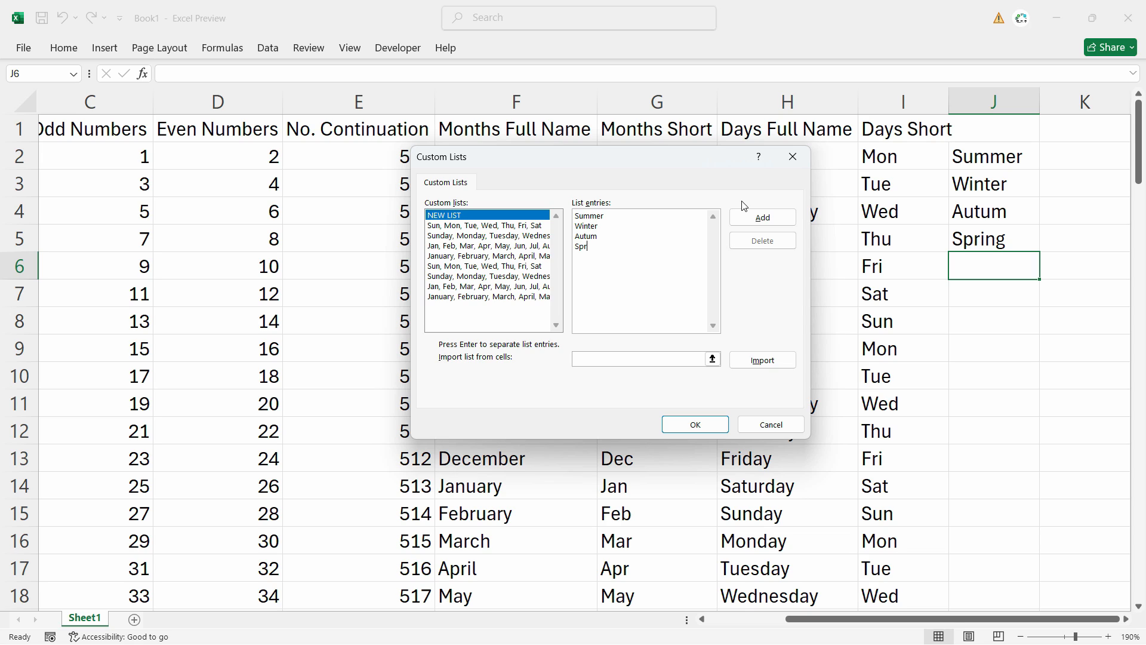
{"action": "left_click", "coordinate": [763, 217]}
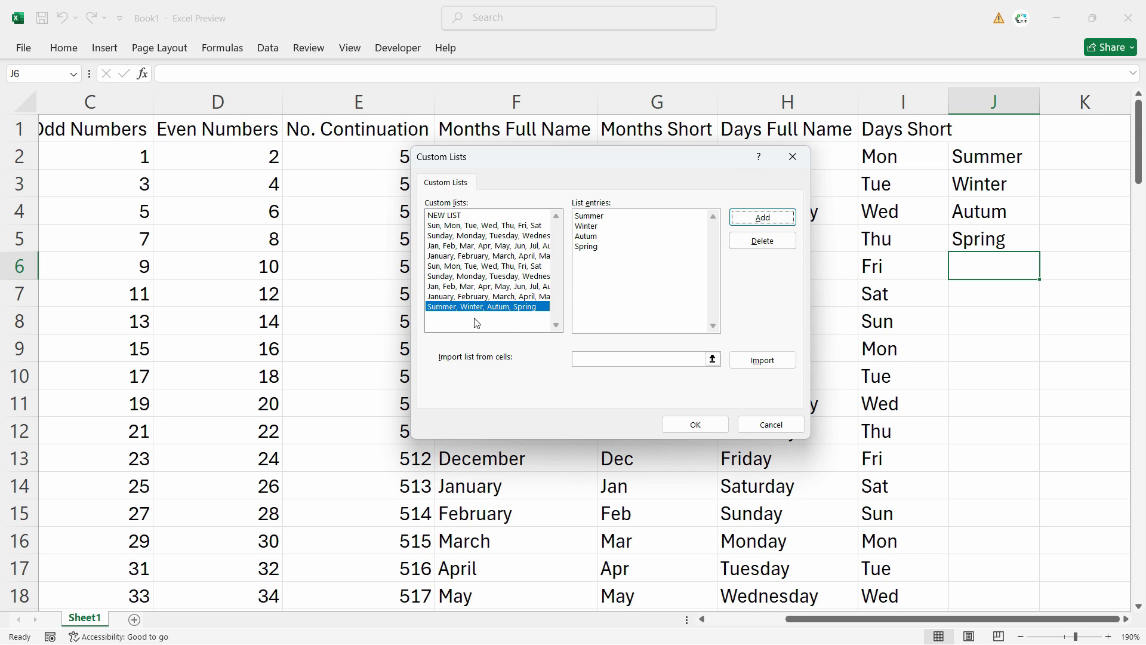
{"action": "left_click", "coordinate": [769, 241]}
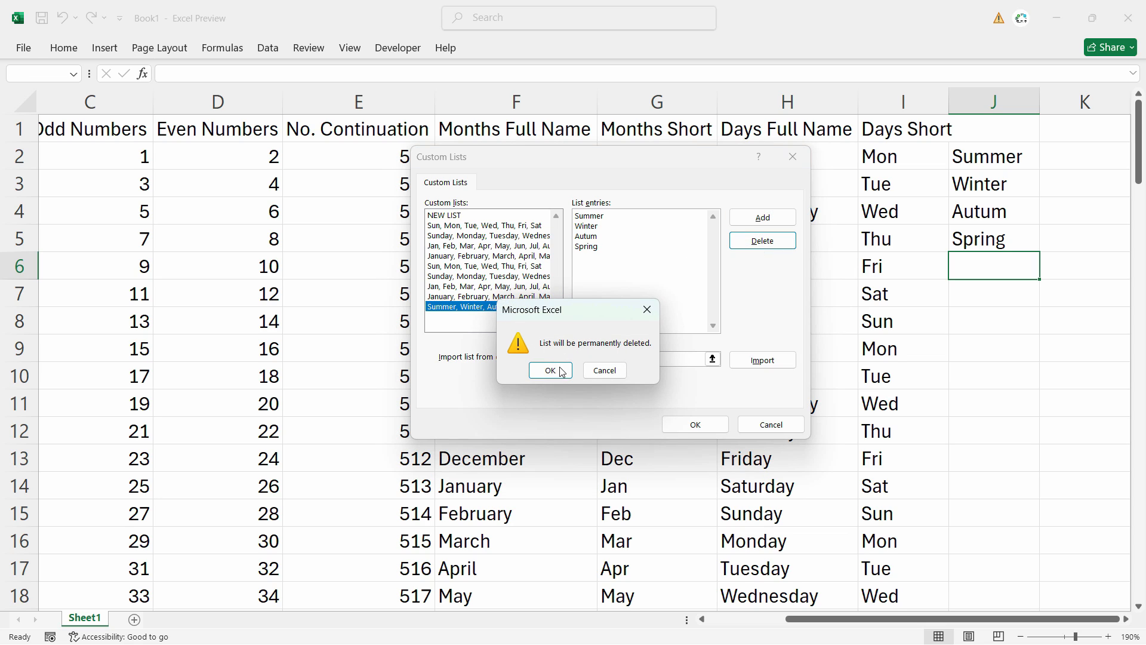
{"action": "left_click", "coordinate": [555, 370]}
Import the seasons from cells J2:J5 as a custom list and accept the Excel options
{"action": "left_click", "coordinate": [596, 358]}
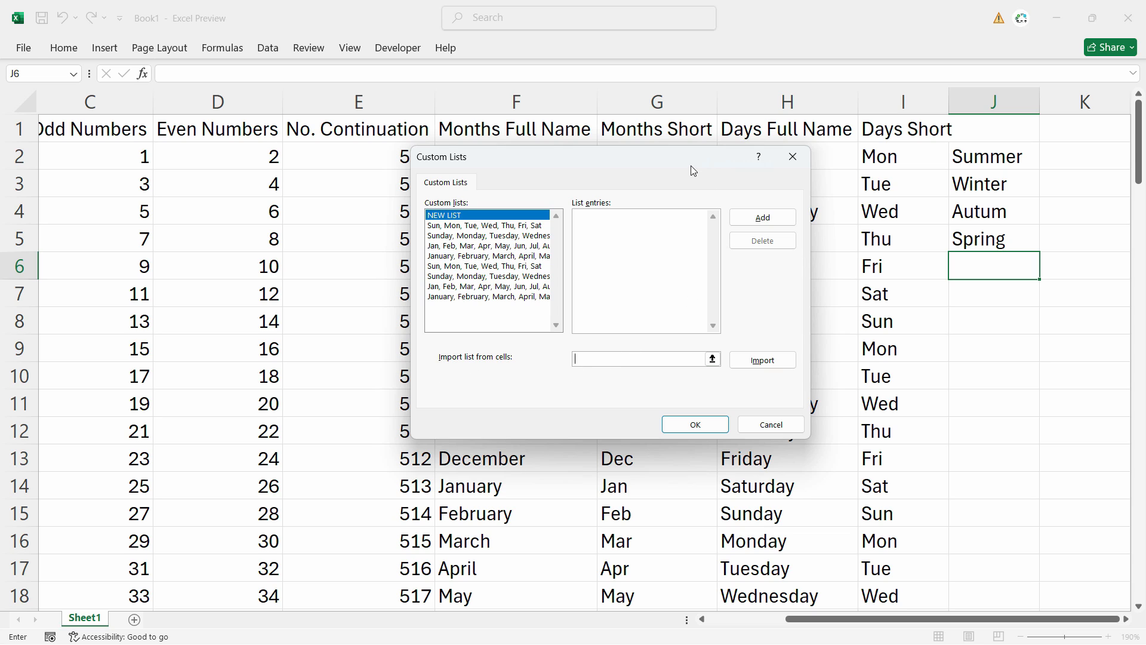
{"action": "left_click_drag", "start_coordinate": [690, 166], "coordinate": [580, 150]}
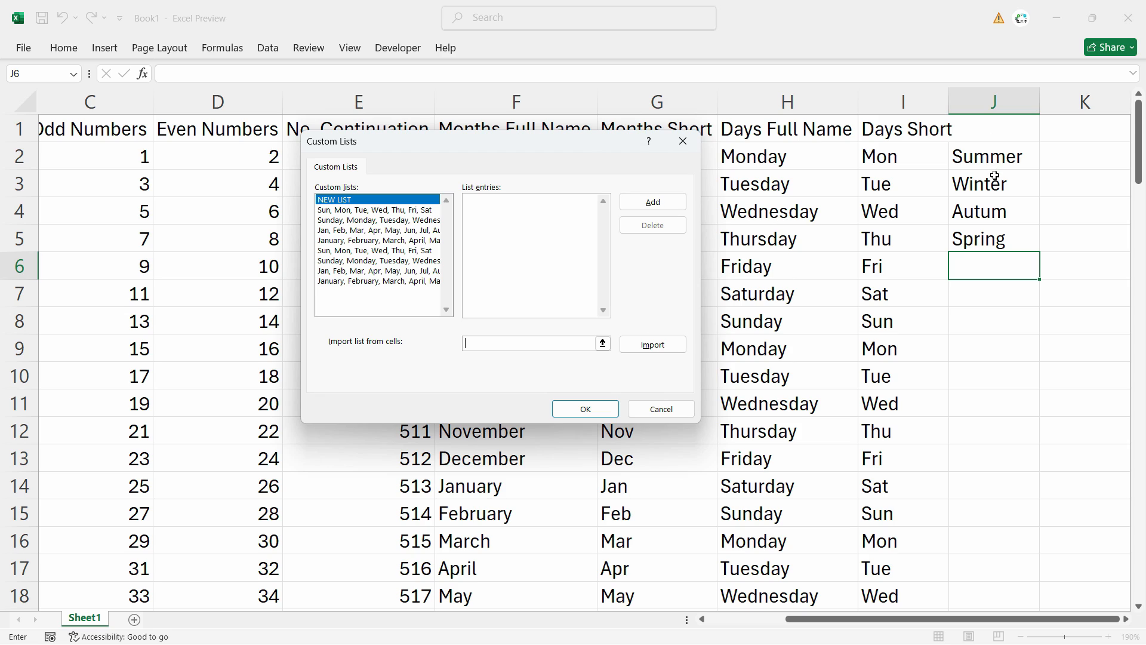
{"action": "left_click", "coordinate": [502, 343]}
{"action": "left_click_drag", "start_coordinate": [533, 150], "coordinate": [1008, 151]}
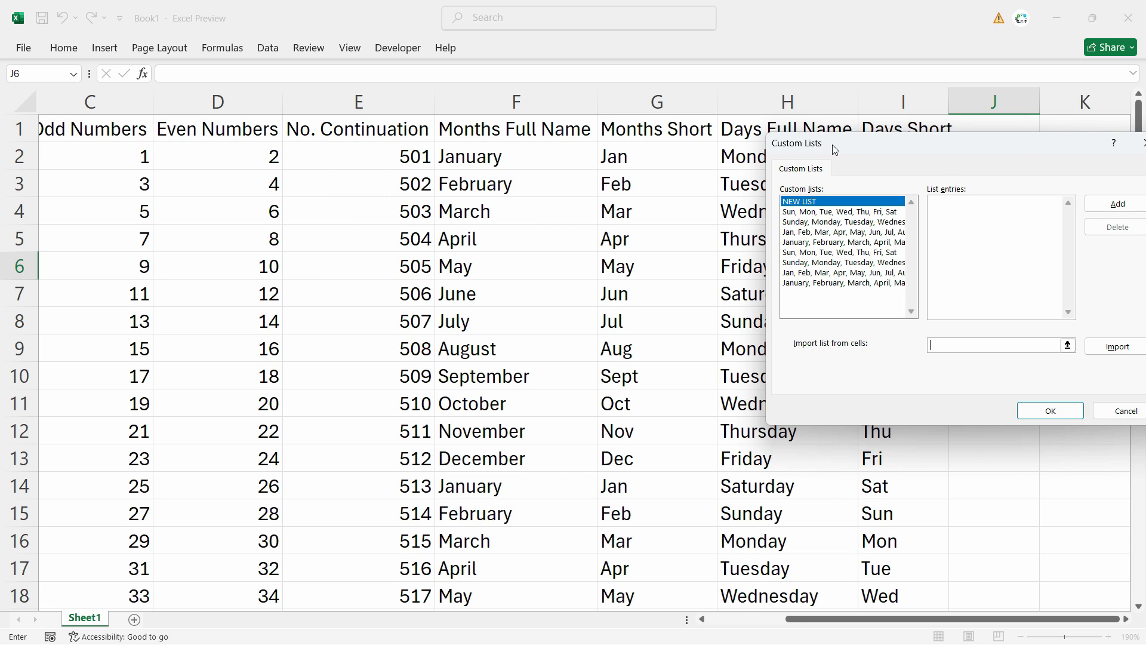
{"action": "left_click_drag", "start_coordinate": [1054, 152], "coordinate": [646, 130]}
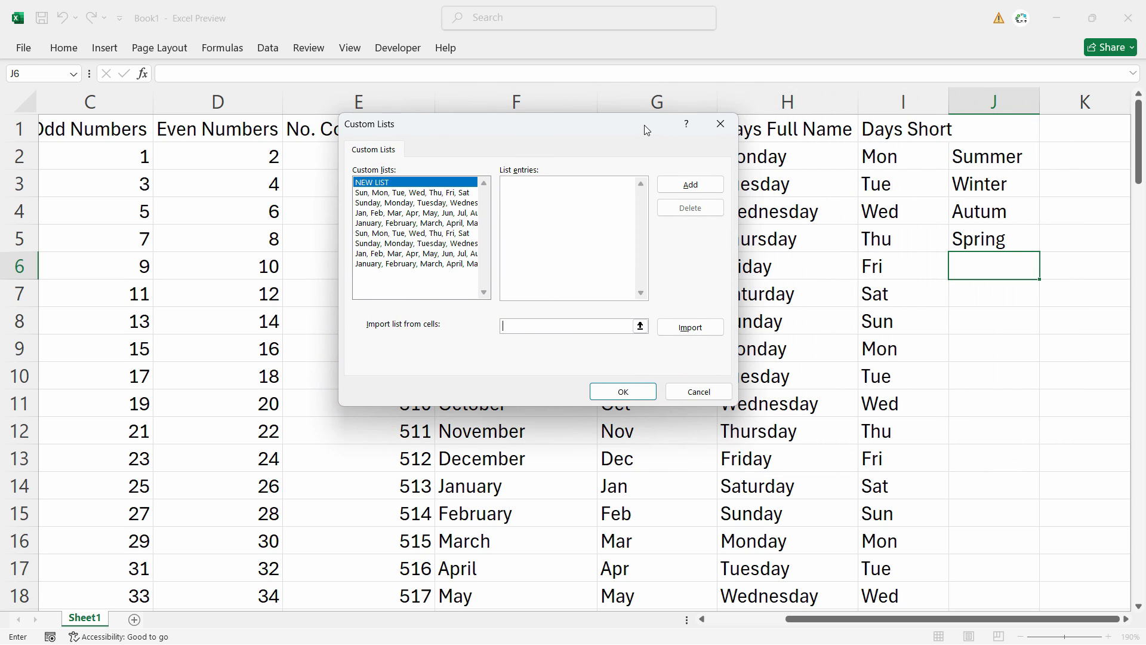
{"action": "left_click", "coordinate": [989, 165]}
{"action": "left_click_drag", "start_coordinate": [989, 166], "coordinate": [990, 246]}
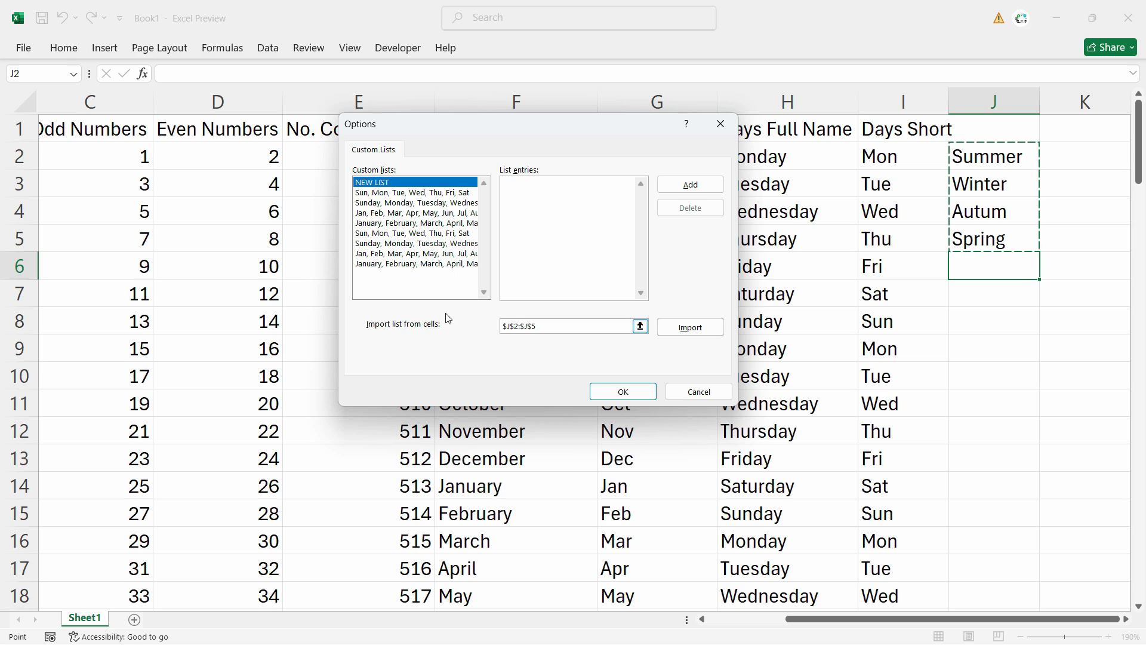
{"action": "left_click", "coordinate": [690, 327]}
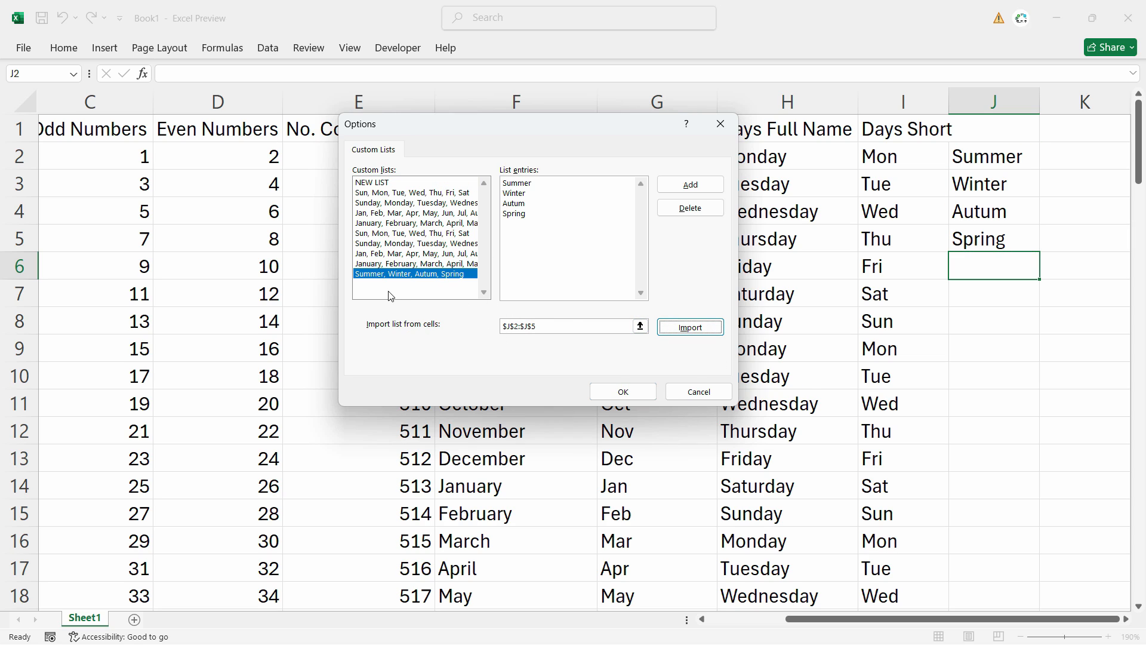
{"action": "left_click", "coordinate": [621, 392]}
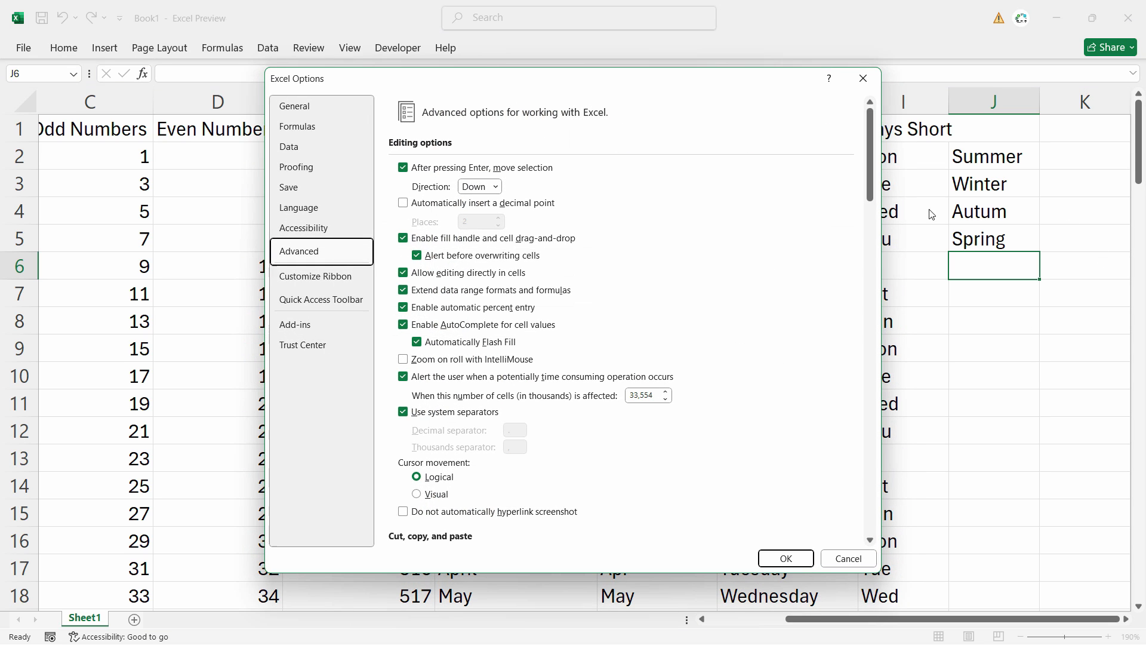
{"action": "left_click", "coordinate": [787, 558]}
Clear the seasons from J2:J5, enter summer in J2 and AutoFill it down to J5
{"action": "left_click_drag", "start_coordinate": [1015, 158], "coordinate": [1003, 238]}
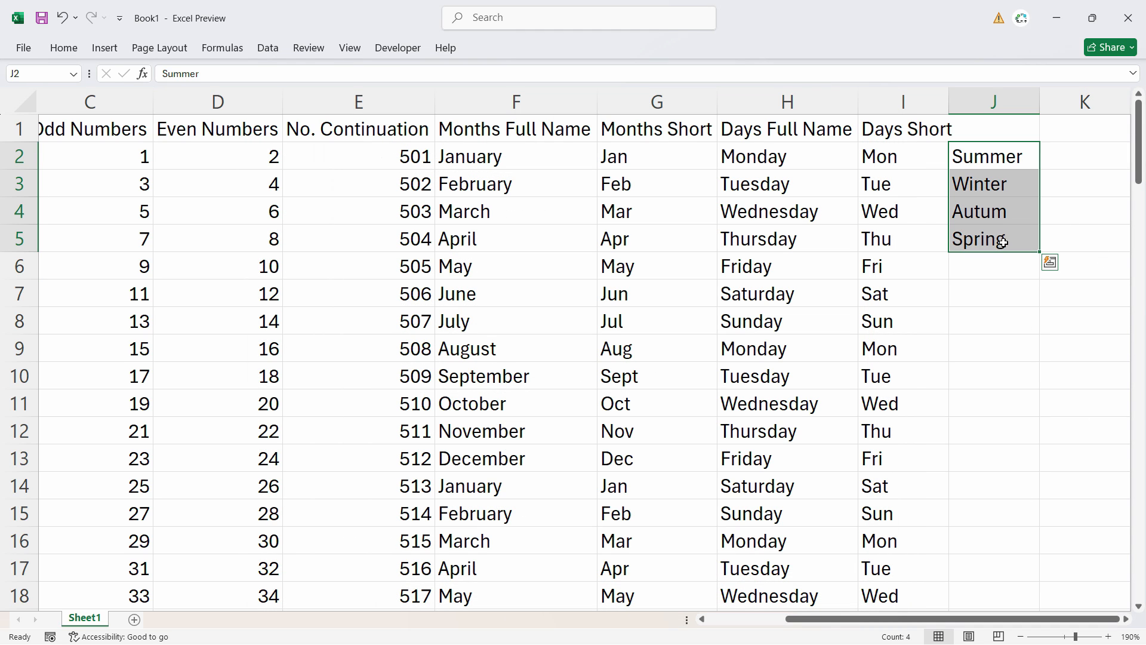
{"action": "key", "text": "Delete"}
{"action": "key", "text": "BackSpace"}
{"action": "type", "text": "summer"}
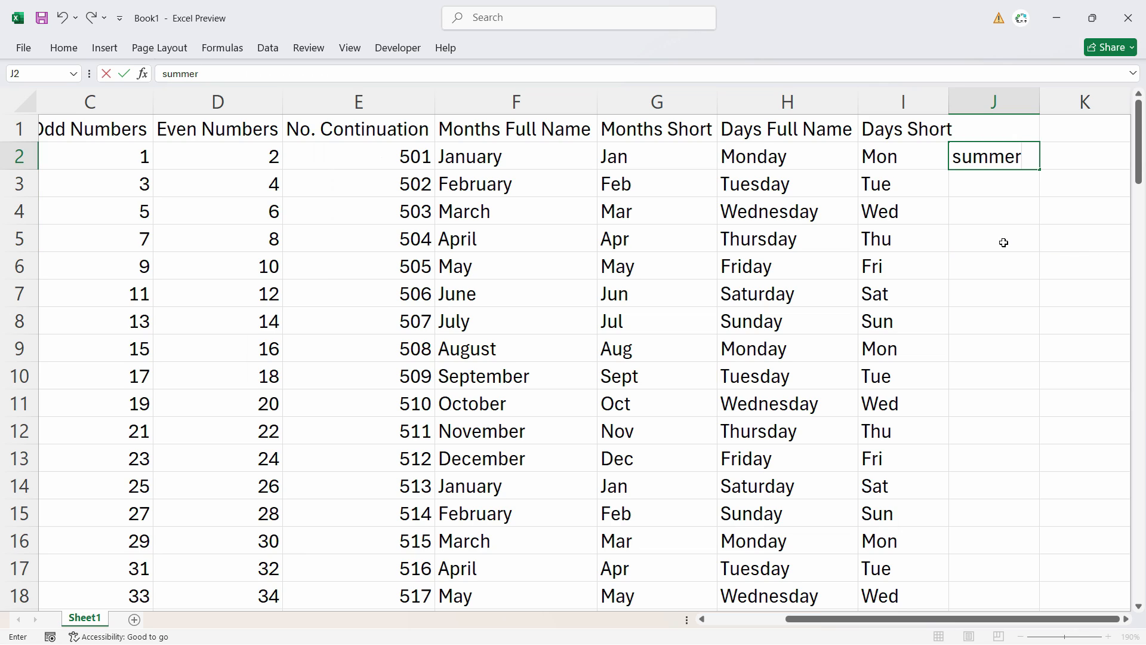
{"action": "key", "text": "Return"}
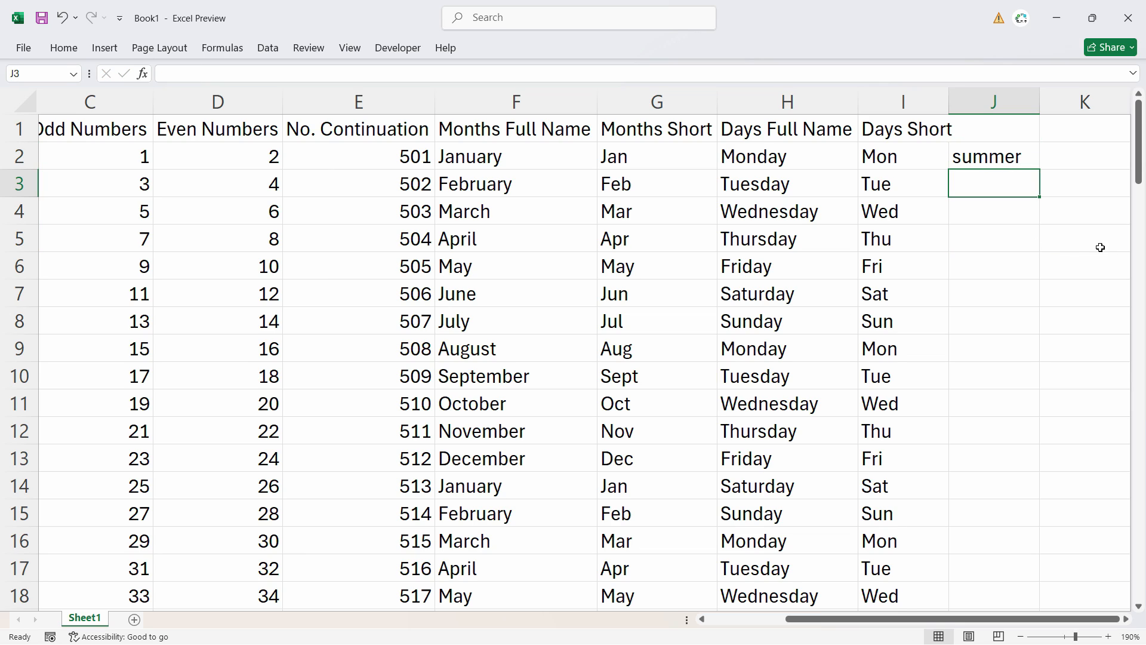
{"action": "left_click", "coordinate": [983, 156]}
{"action": "left_click_drag", "start_coordinate": [1039, 170], "coordinate": [1033, 246]}
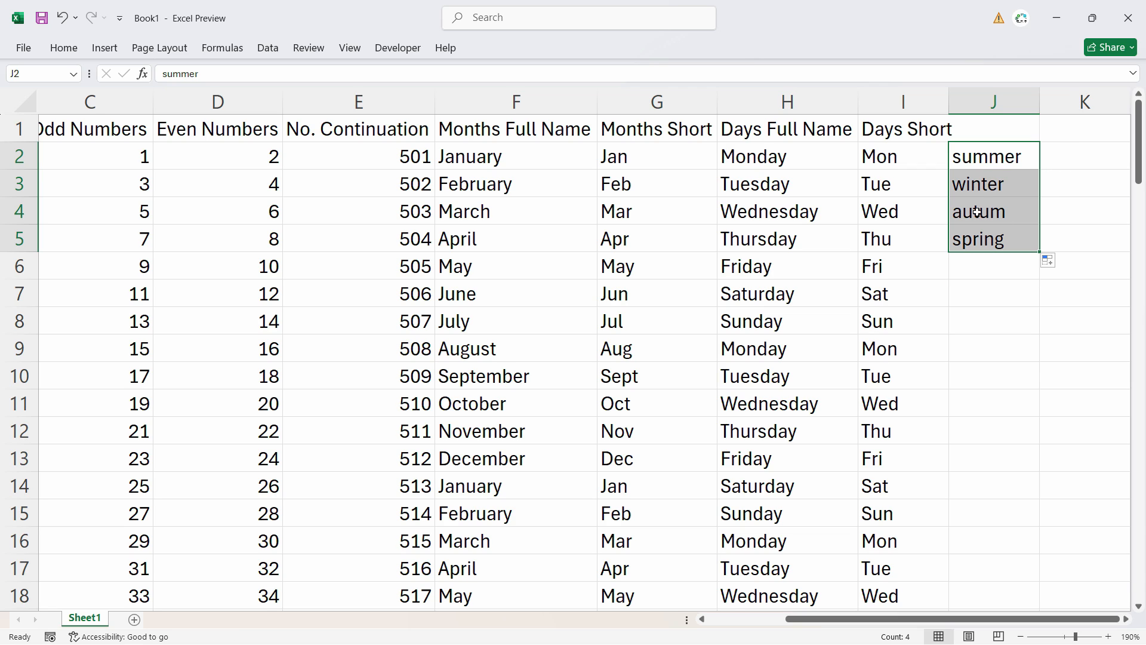
Create a blank workbook, enter summer in A1 and AutoFill it down to A4
{"action": "left_click", "coordinate": [28, 56]}
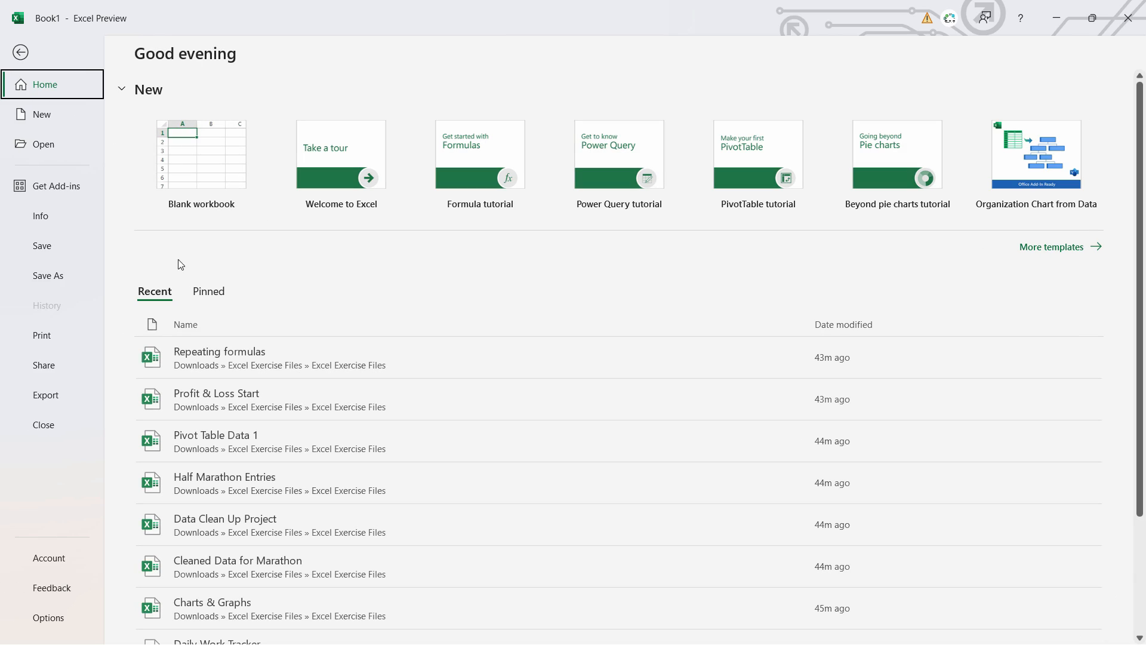
{"action": "left_click", "coordinate": [179, 203]}
{"action": "type", "text": "summ"}
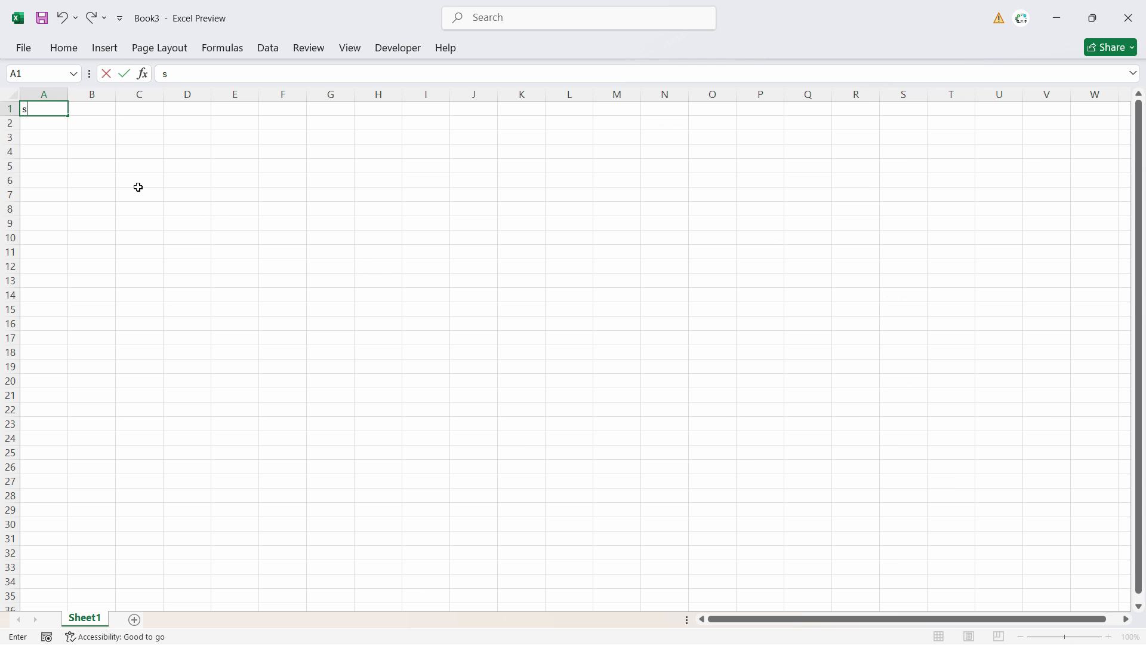
{"action": "type", "text": "e"}
{"action": "type", "text": "r"}
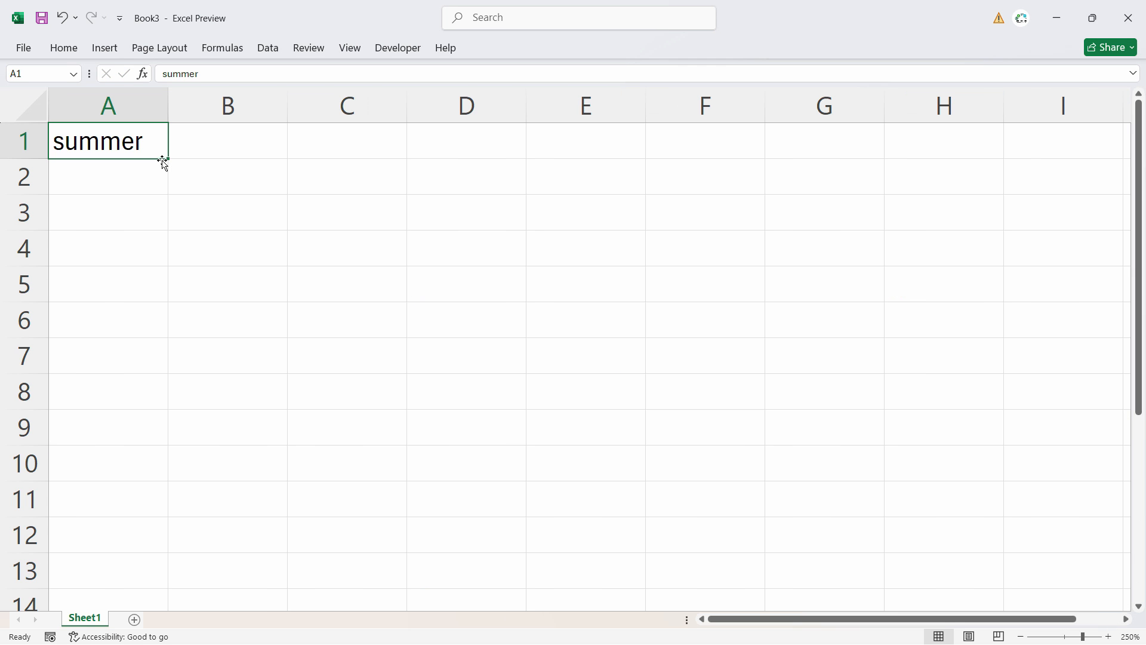
{"action": "left_click_drag", "start_coordinate": [169, 159], "coordinate": [171, 271]}
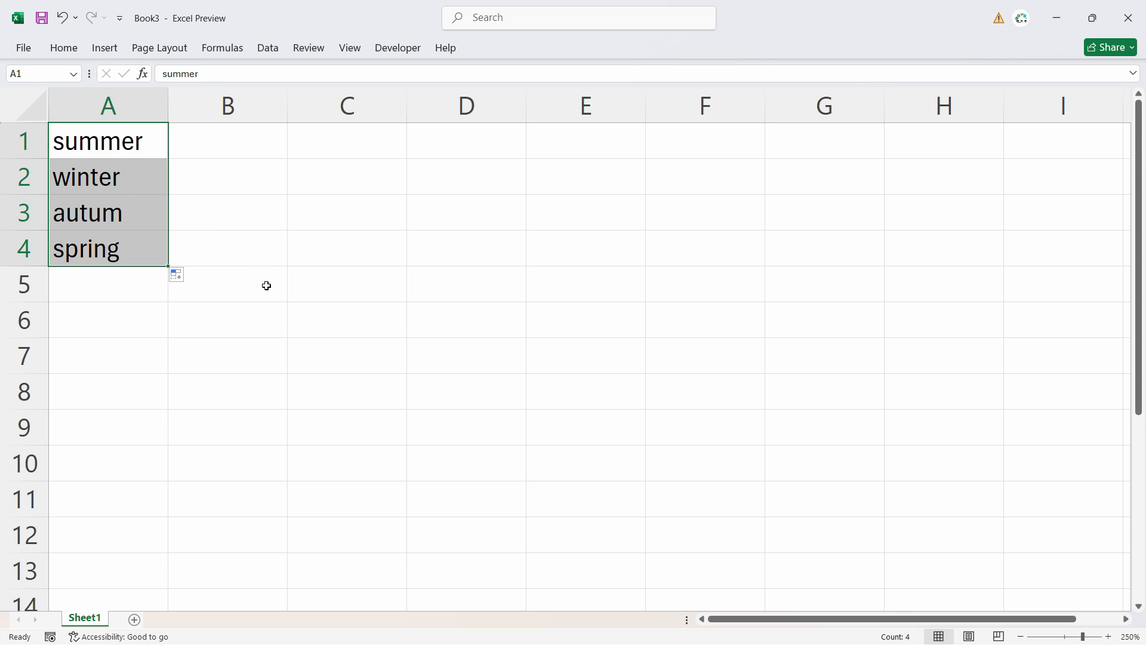
{"action": "left_click", "coordinate": [250, 251]}
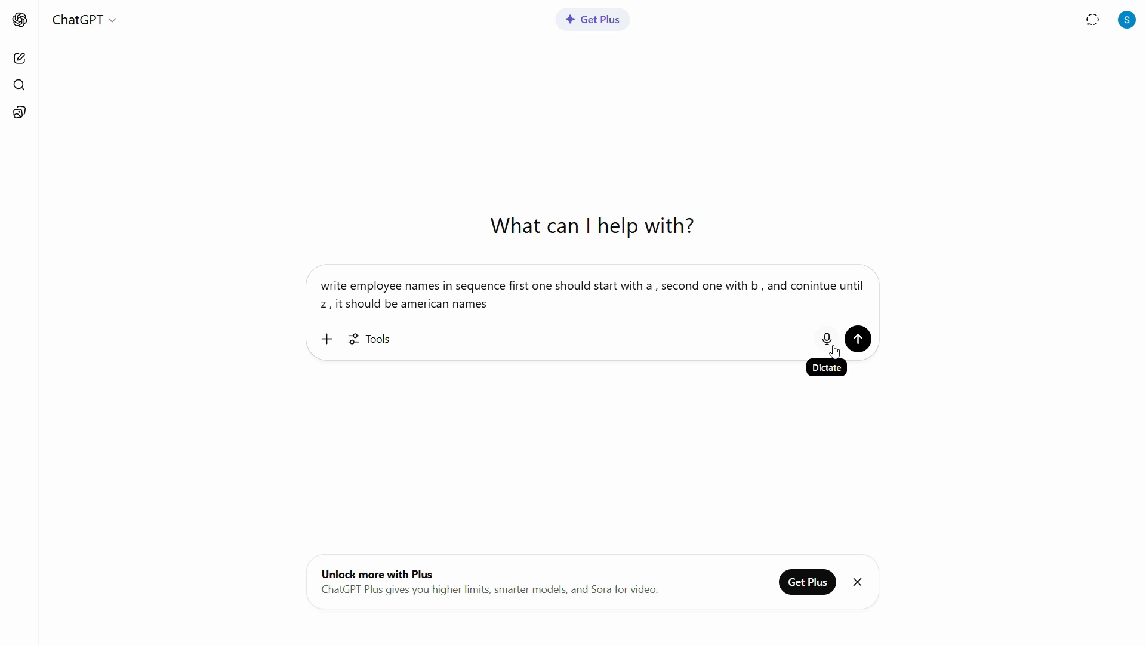
In ChatGPT, submit the prepared prompt for American employee names in sequence from A to Z and select the generated list for copying
{"action": "key", "text": "Return"}
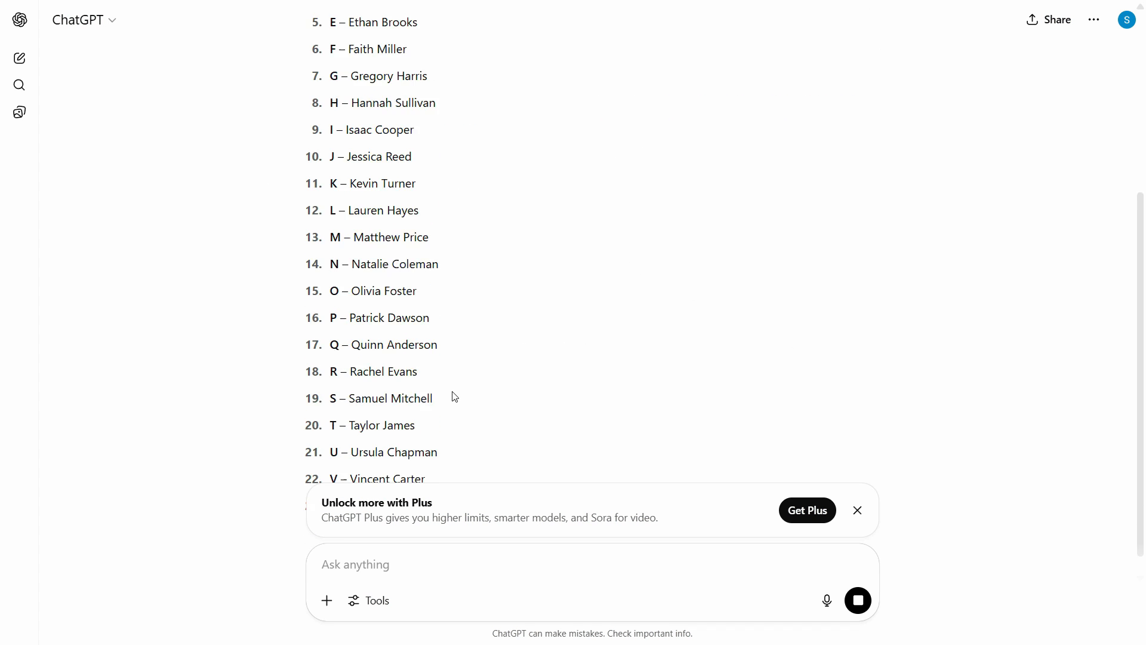
{"action": "scroll", "coordinate": [414, 327], "scroll_direction": "up", "scroll_amount": 6}
{"action": "left_click_drag", "start_coordinate": [330, 189], "coordinate": [495, 395]}
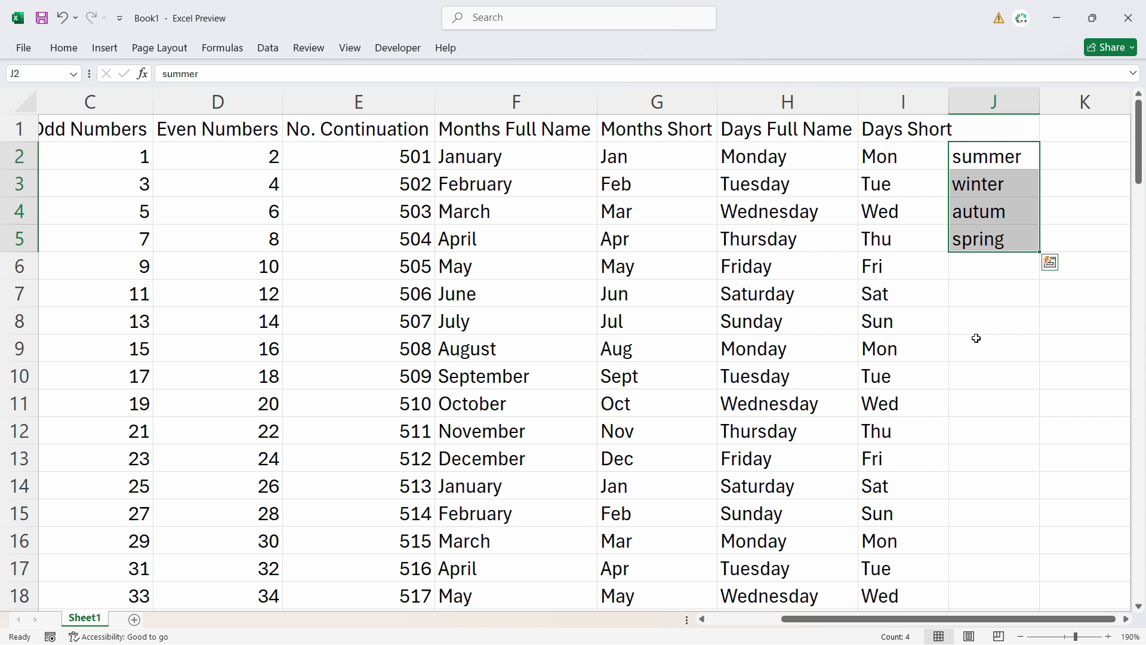
Switch to the Book1 workbook in Excel, paste the copied employee names at K2 and autofit column K's width
{"action": "left_click", "coordinate": [1072, 162]}
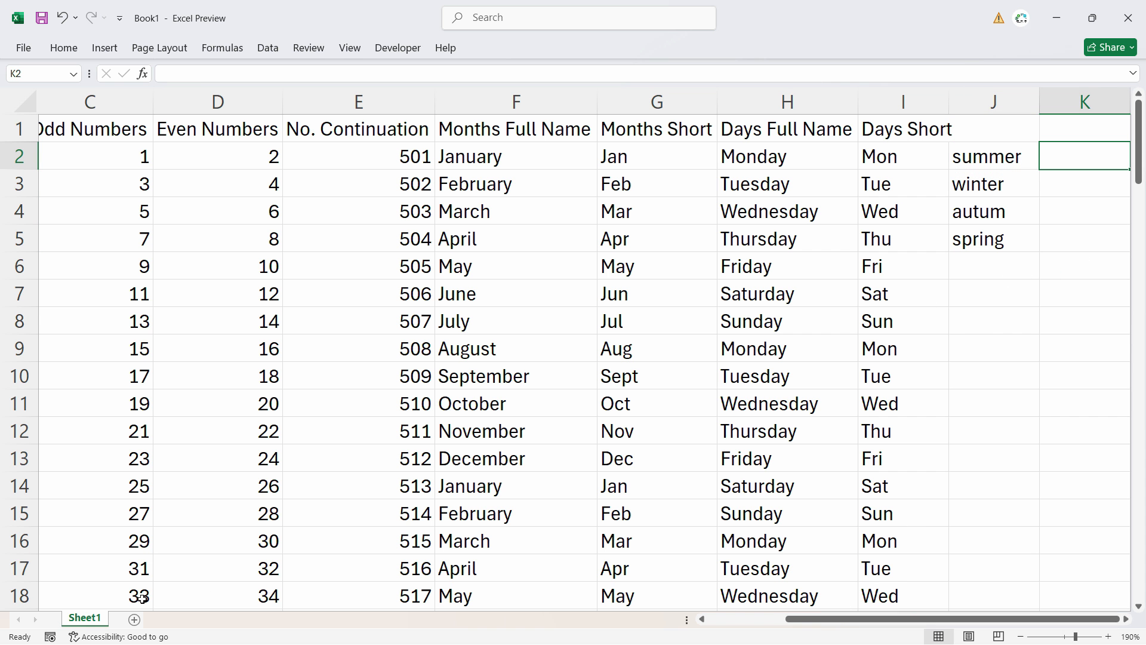
{"action": "scroll", "coordinate": [844, 622], "scroll_direction": "right", "scroll_amount": 1}
{"action": "left_click", "coordinate": [1034, 573]}
{"action": "left_click", "coordinate": [1005, 177]}
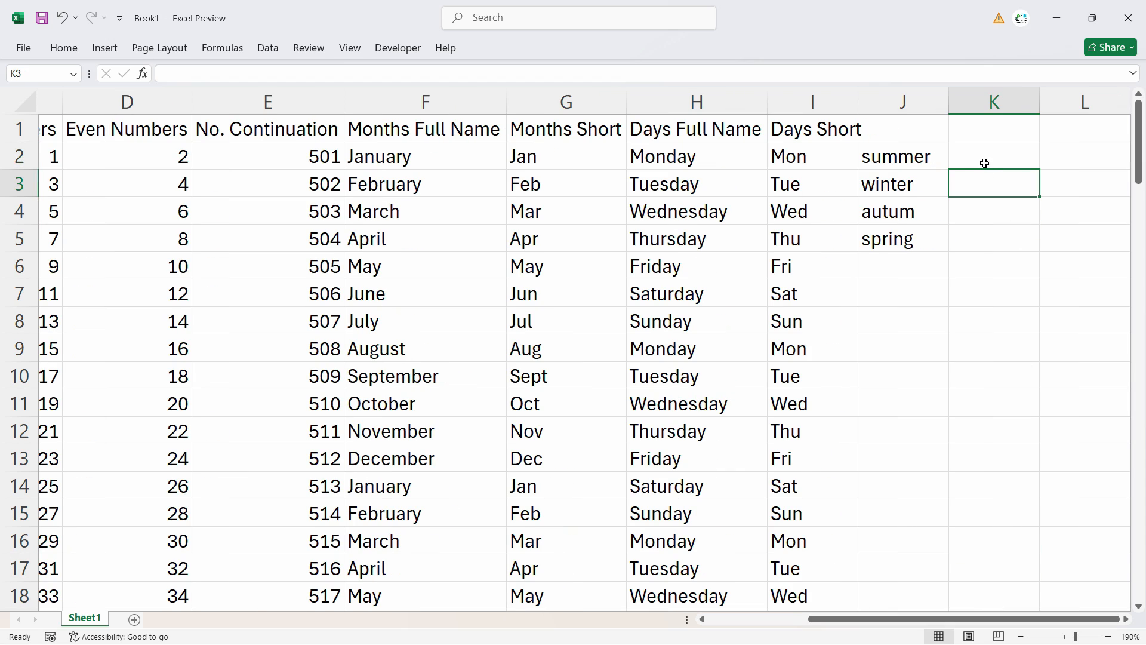
{"action": "left_click", "coordinate": [985, 162]}
{"action": "key", "text": "ctrl+v"}
{"action": "left_click", "coordinate": [977, 541]}
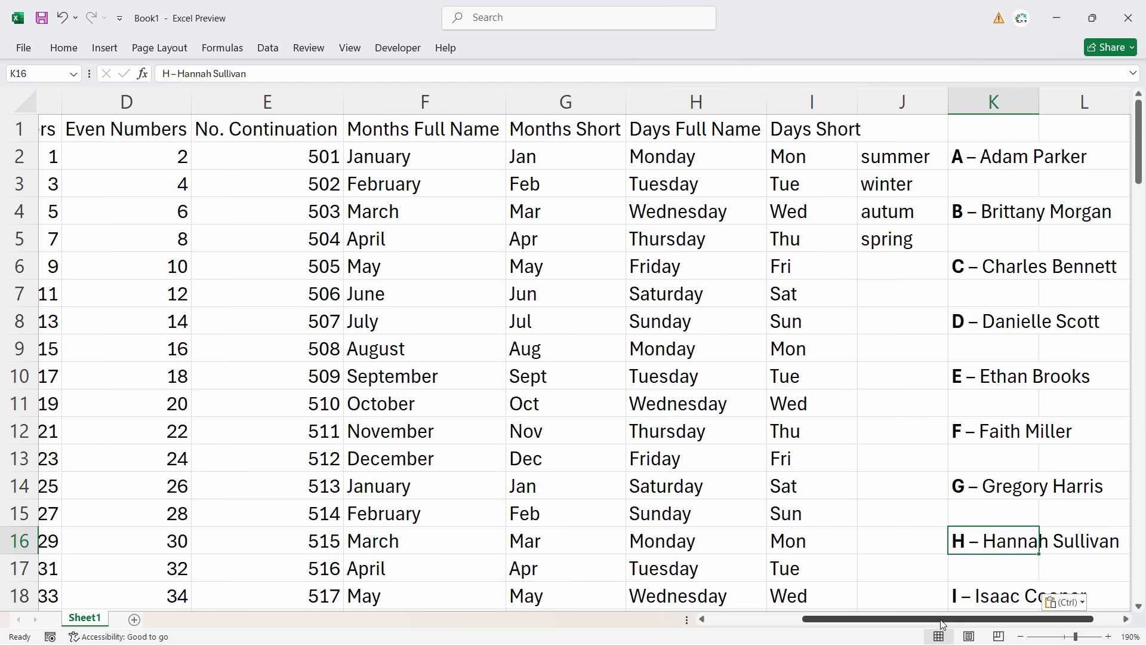
{"action": "scroll", "coordinate": [955, 619], "scroll_direction": "right", "scroll_amount": 1}
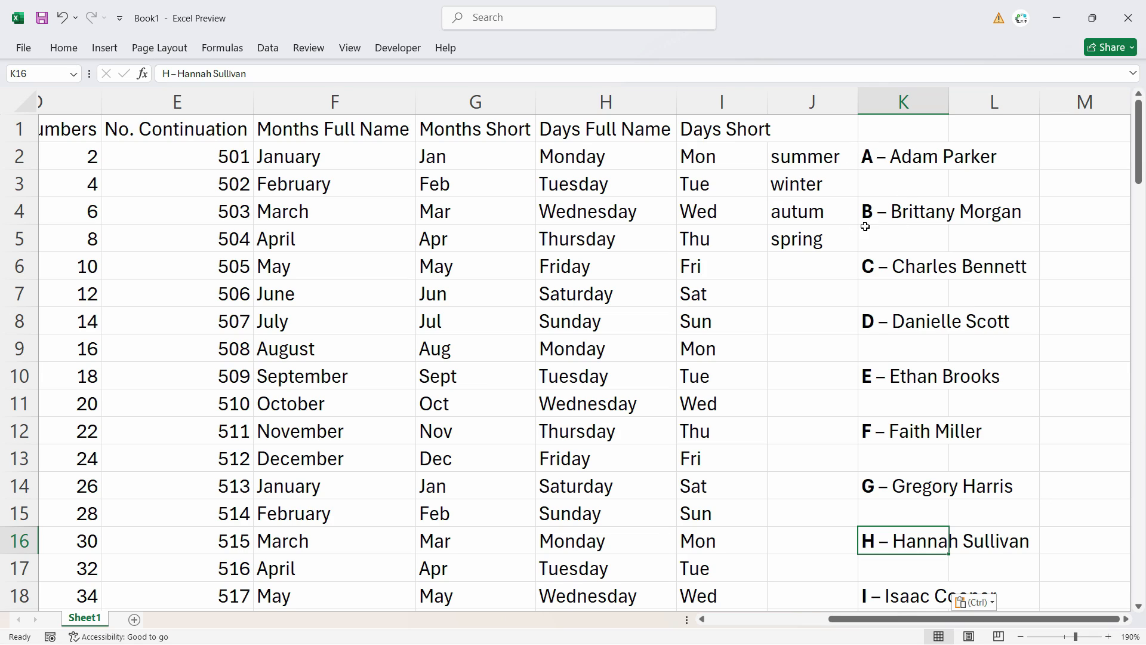
{"action": "left_click", "coordinate": [900, 179]}
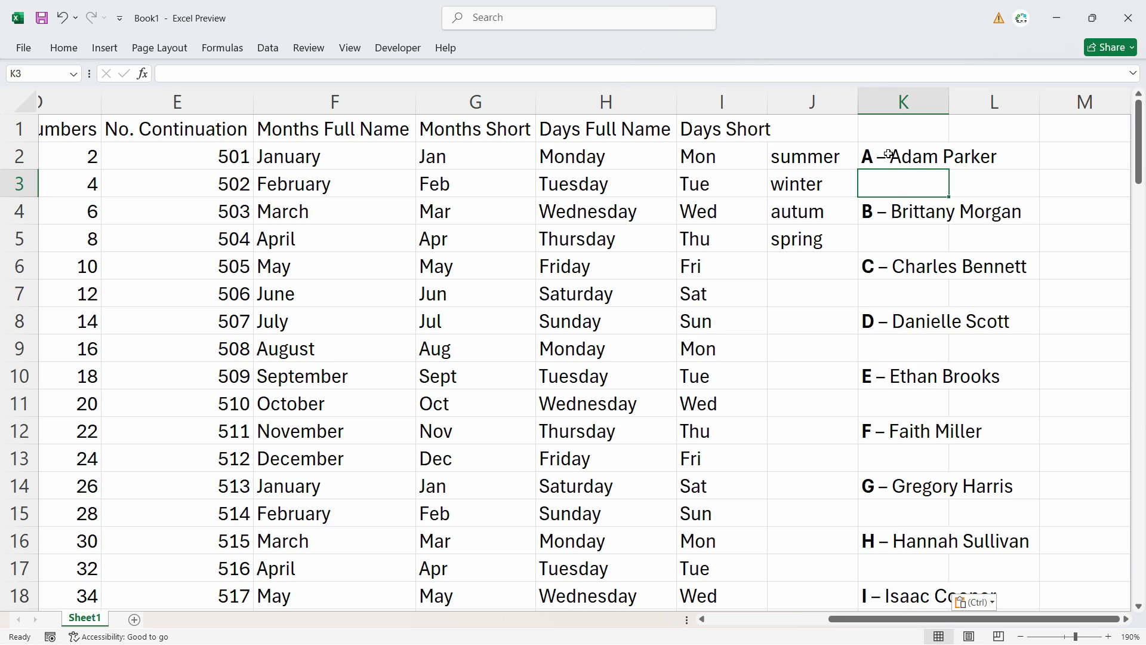
{"action": "double_click", "coordinate": [950, 110]}
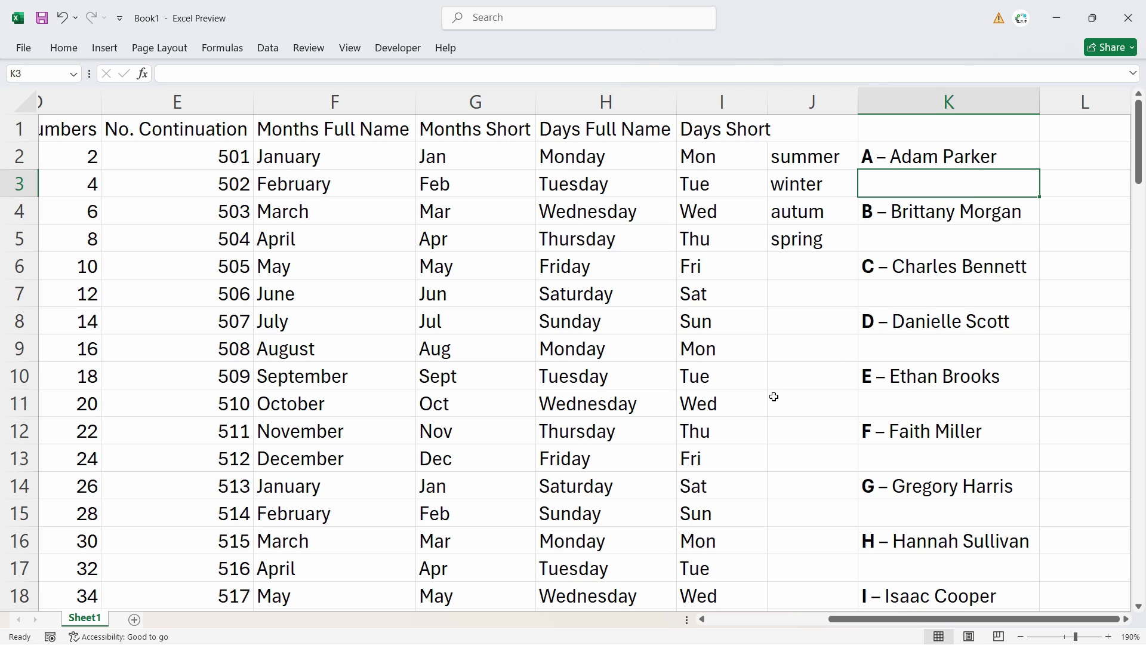
Switch to ChatGPT and send "rows shouldnt have gaps and should not be starting alphapets with dashes , just directly mention the name"
{"action": "key", "text": "alt+Tab"}
{"action": "left_click", "coordinate": [396, 299]}
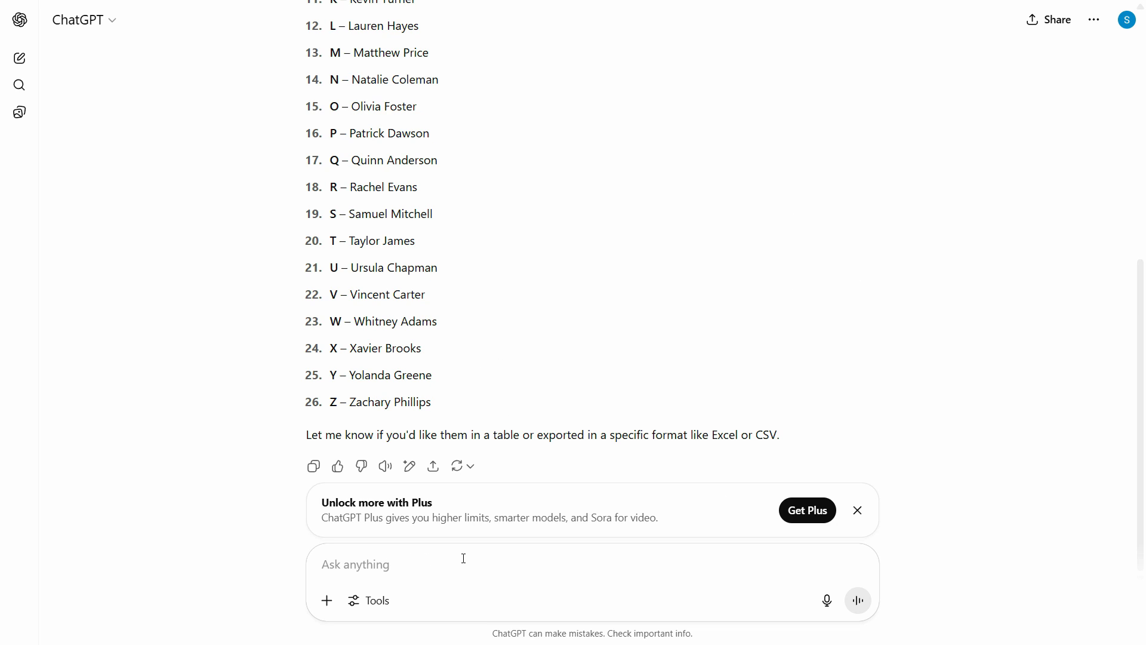
{"action": "type", "text": "rows shouldnt have gaps and starting alphapets with dashes , just directly mention the name"}
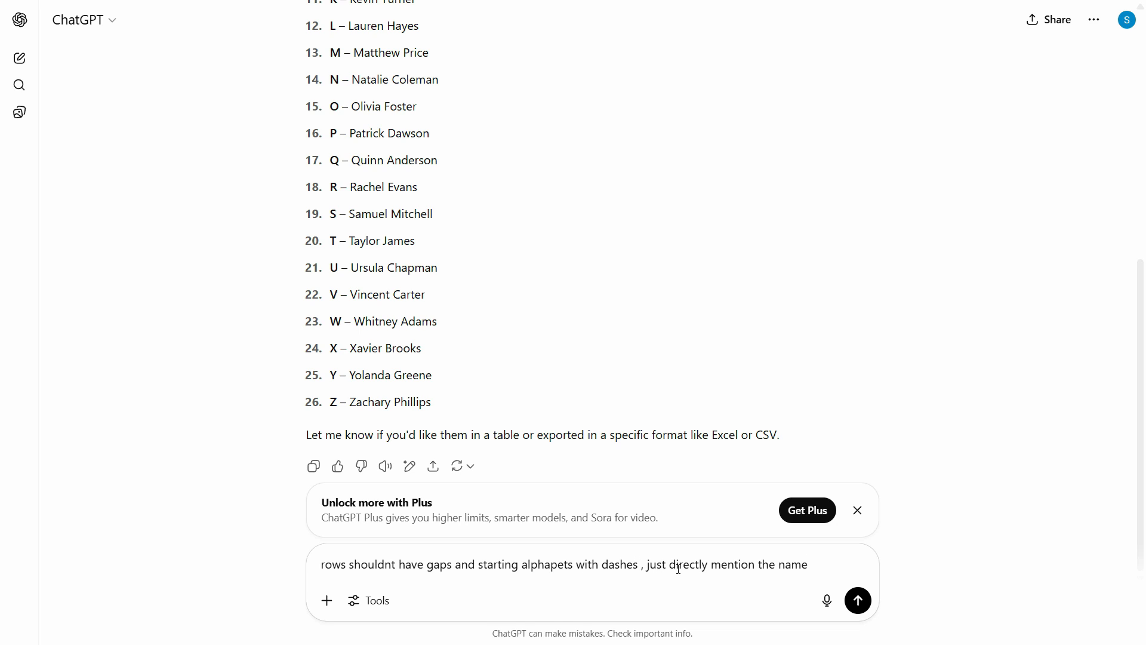
{"action": "left_click", "coordinate": [476, 564]}
{"action": "type", "text": "should n"}
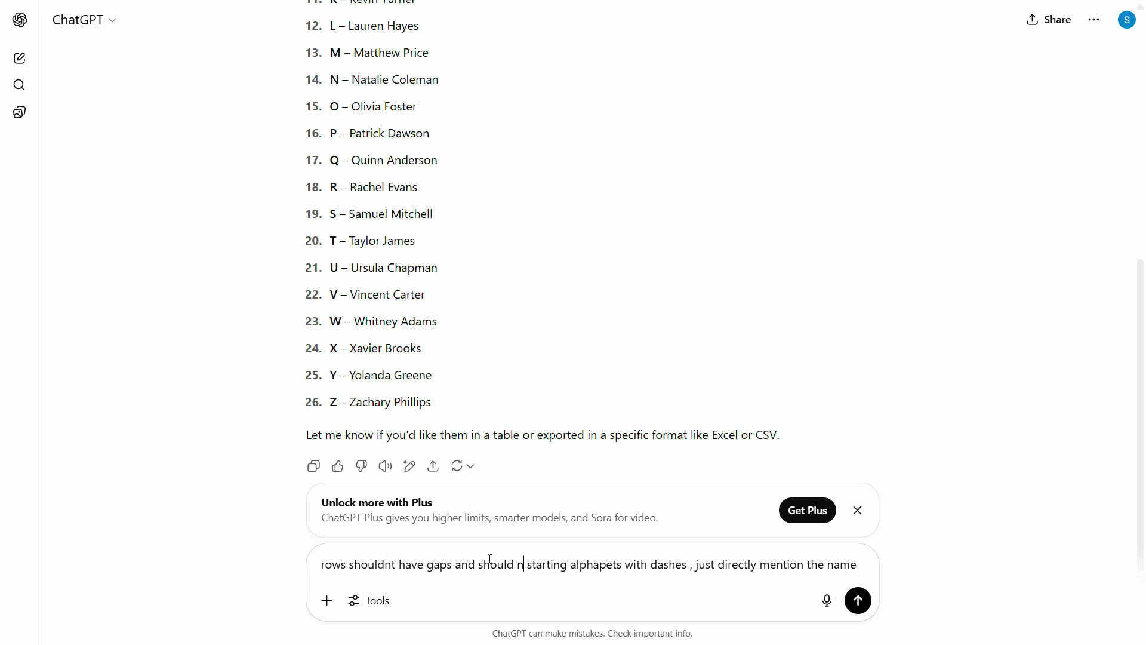
{"action": "type", "text": "ot be"}
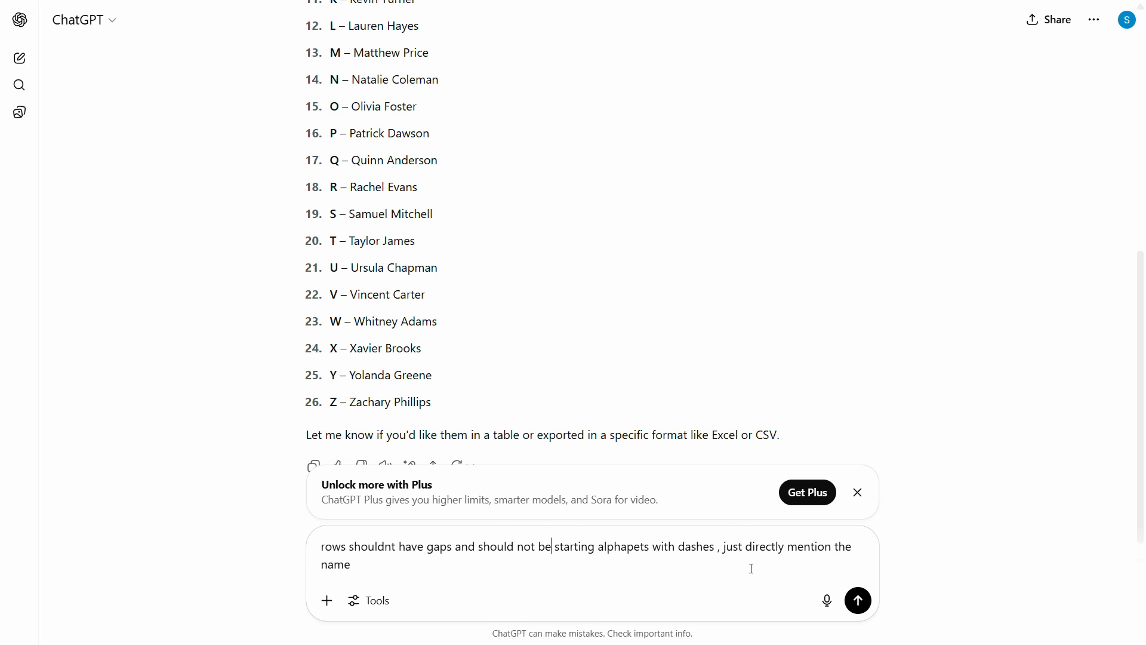
{"action": "key", "text": "Return"}
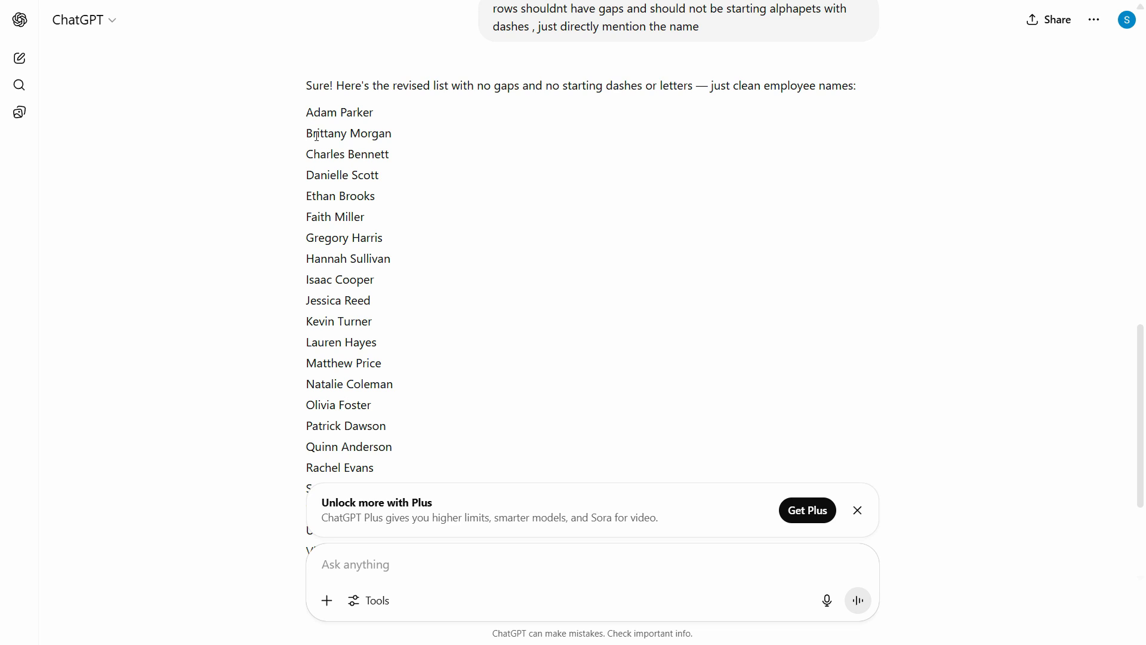
Copy the revised employee name list from ChatGPT and paste it into column L of the Excel sheet, starting at L2
{"action": "left_click_drag", "start_coordinate": [306, 112], "coordinate": [394, 444]}
{"action": "key", "text": "ctrl+c"}
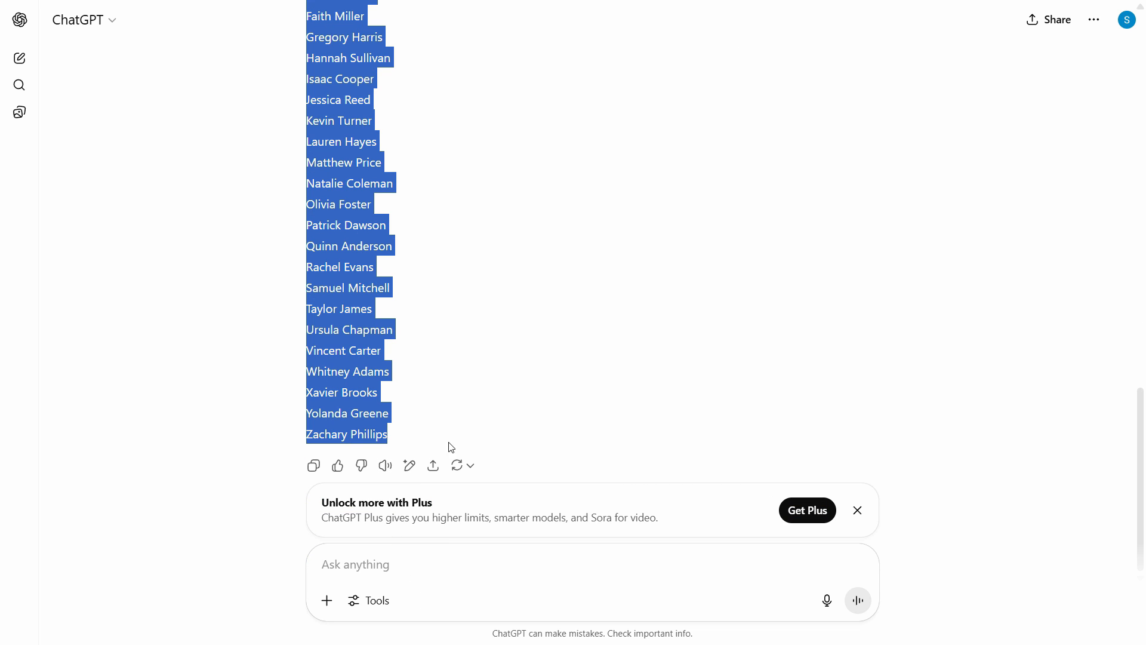
{"action": "key", "text": "alt+Tab"}
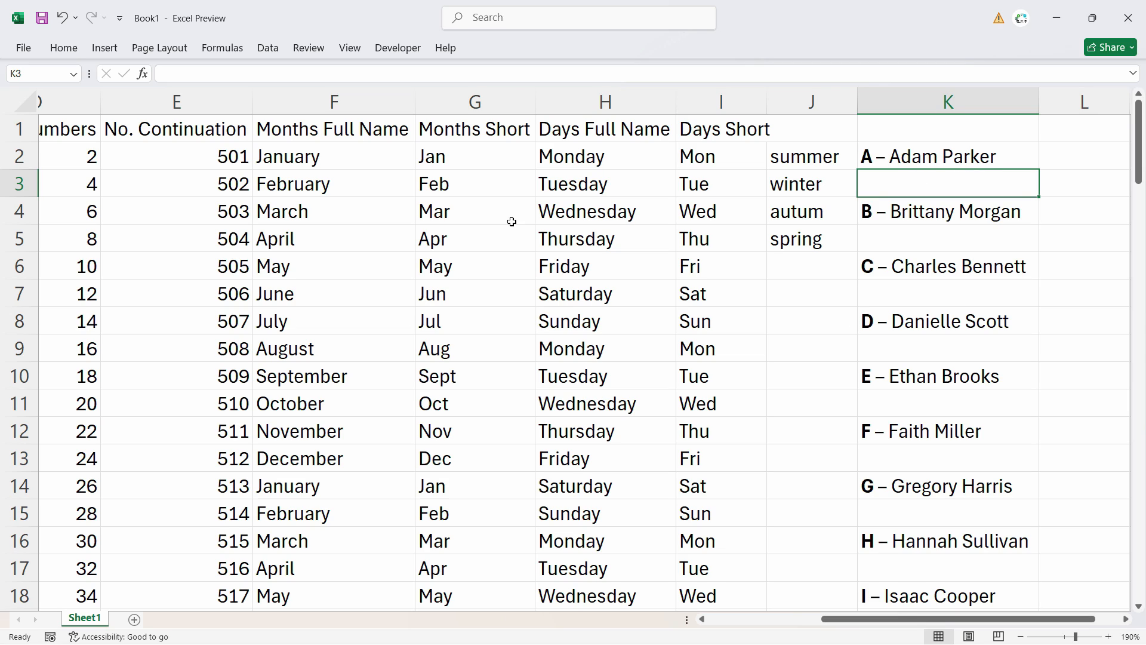
{"action": "double_click", "coordinate": [963, 162]}
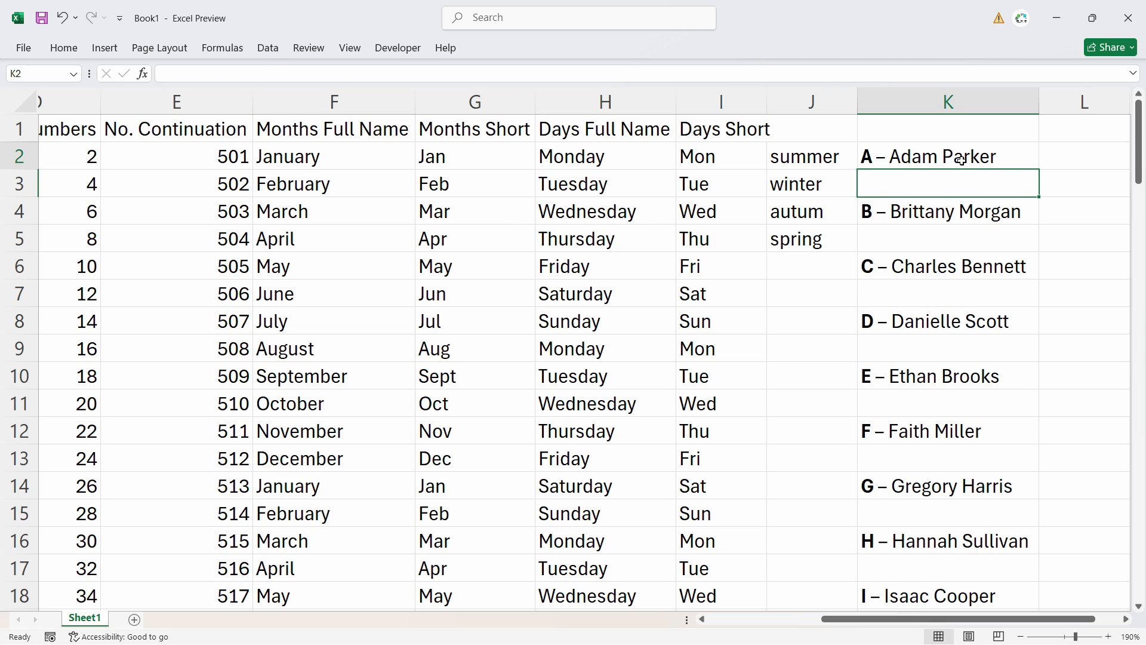
{"action": "left_click_drag", "start_coordinate": [963, 163], "coordinate": [980, 276]}
{"action": "left_click", "coordinate": [939, 268]}
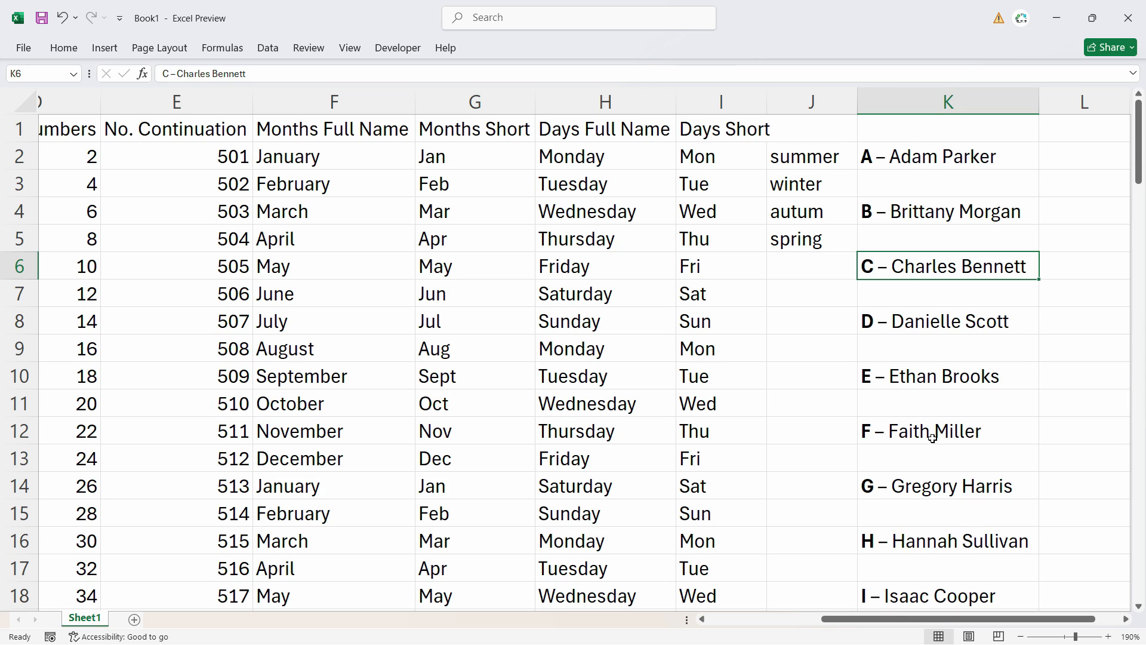
{"action": "left_click", "coordinate": [1062, 154]}
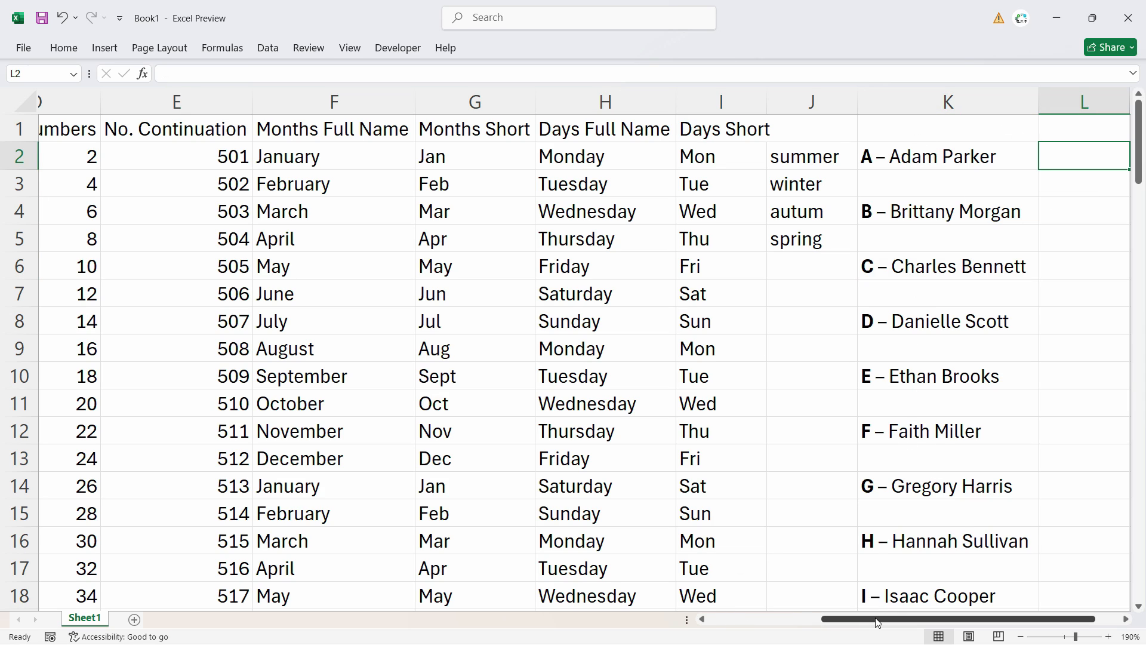
{"action": "scroll", "coordinate": [1046, 182], "scroll_direction": "right", "scroll_amount": 1}
{"action": "key", "text": "ctrl+v"}
{"action": "scroll", "coordinate": [1013, 514], "scroll_direction": "down", "scroll_amount": 6}
{"action": "scroll", "coordinate": [1012, 515], "scroll_direction": "up", "scroll_amount": 6}
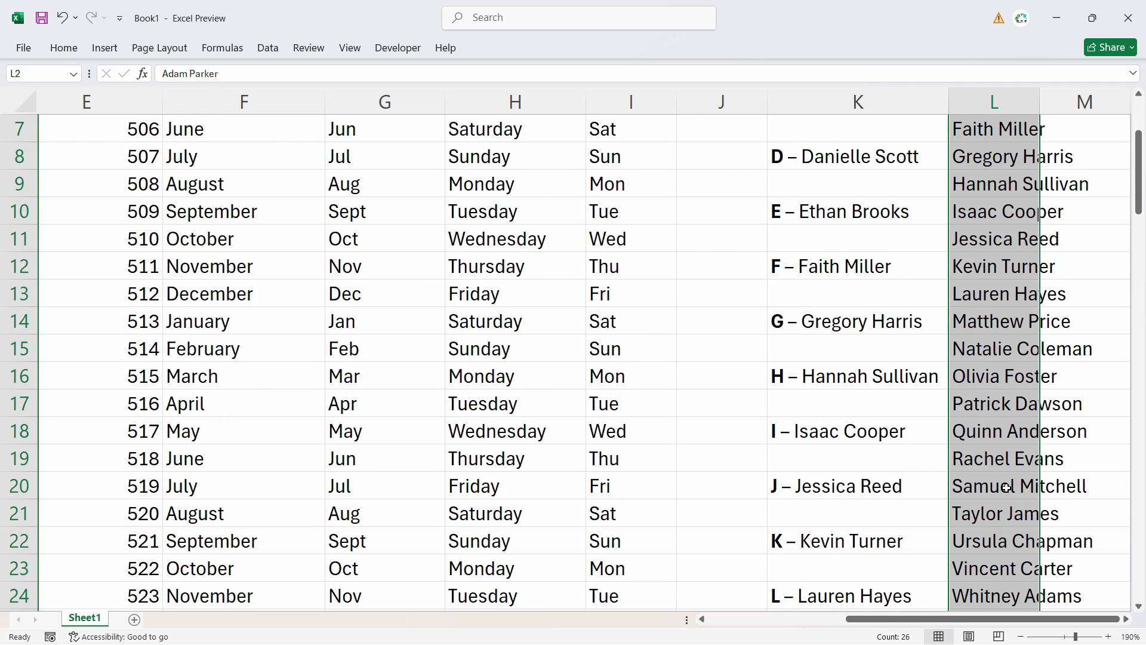
Copy the employee names from column L to a new worksheet, starting at A1, and fit column A's width to the names
{"action": "key", "text": "ctrl+c"}
{"action": "left_click", "coordinate": [182, 619]}
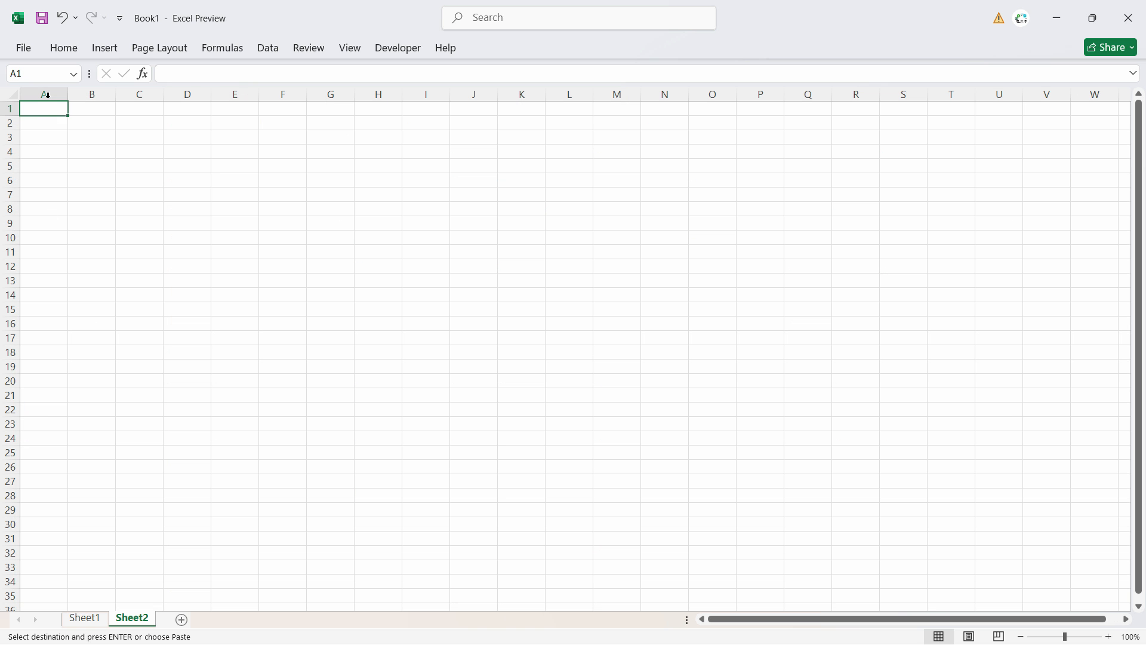
{"action": "key", "text": "Return"}
{"action": "scroll", "coordinate": [462, 353], "scroll_direction": "up", "scroll_amount": 10}
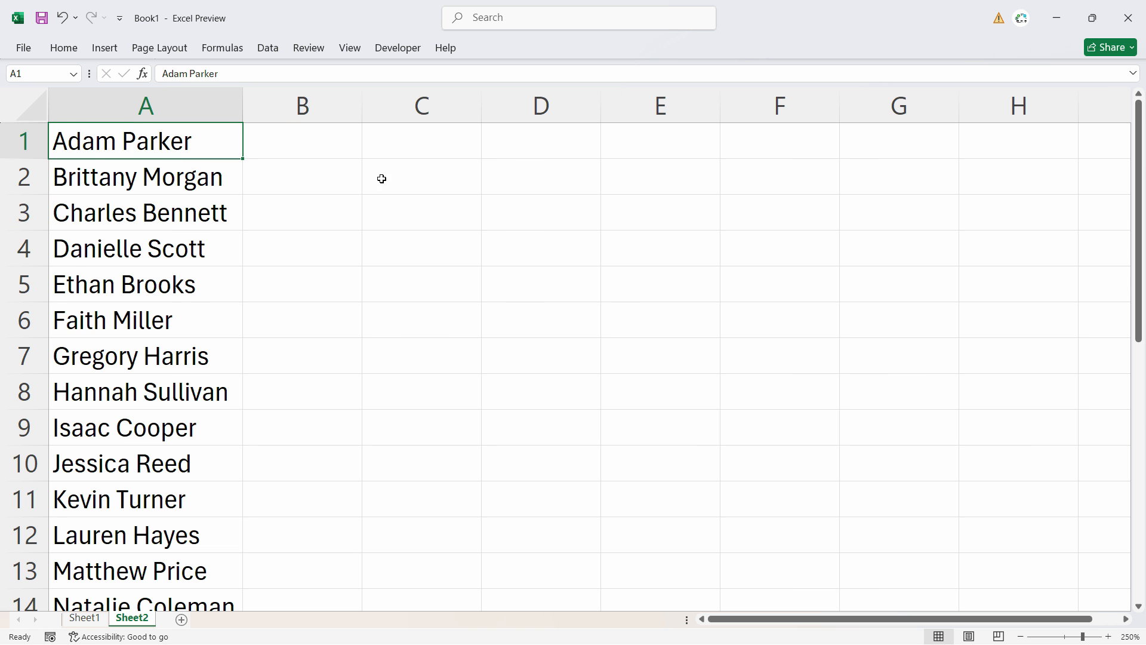
Open the custom lists editor from Excel's advanced options
{"action": "left_click", "coordinate": [27, 48]}
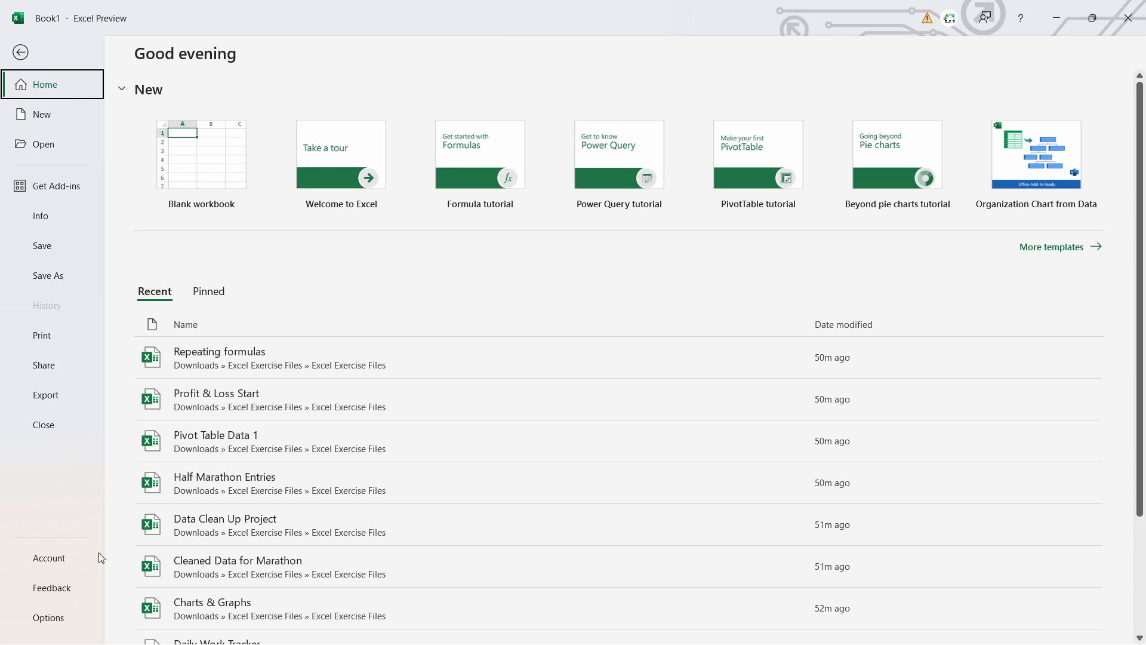
{"action": "left_click", "coordinate": [63, 620]}
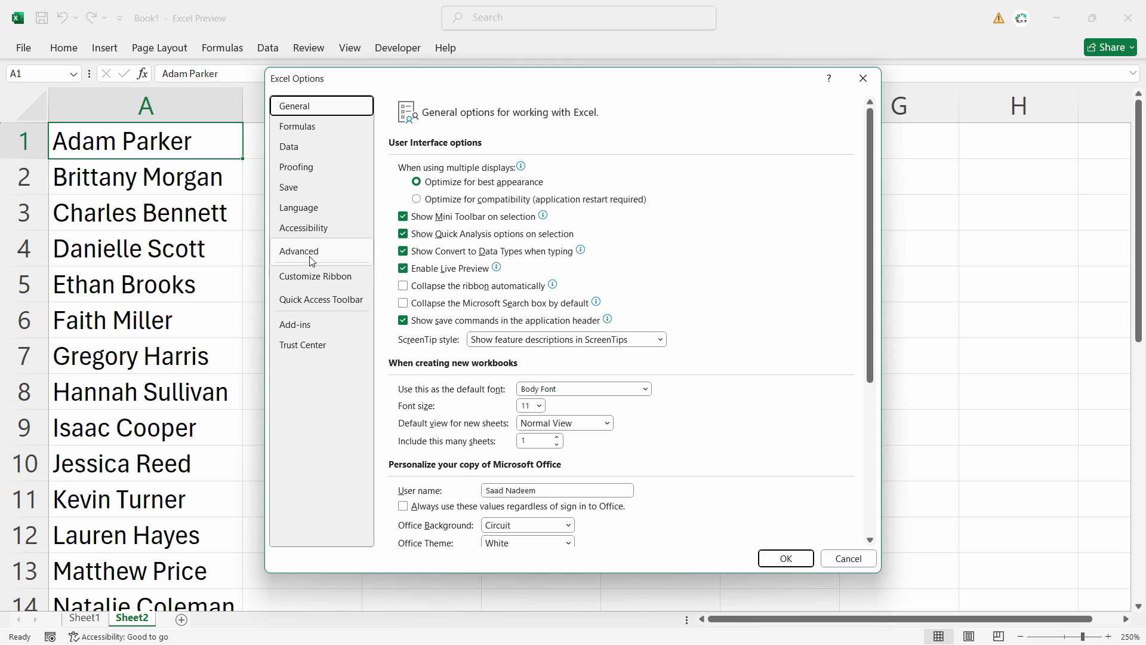
{"action": "left_click", "coordinate": [302, 248]}
{"action": "scroll", "coordinate": [848, 358], "scroll_direction": "down", "scroll_amount": 10}
{"action": "left_click_drag", "start_coordinate": [869, 250], "coordinate": [880, 495]}
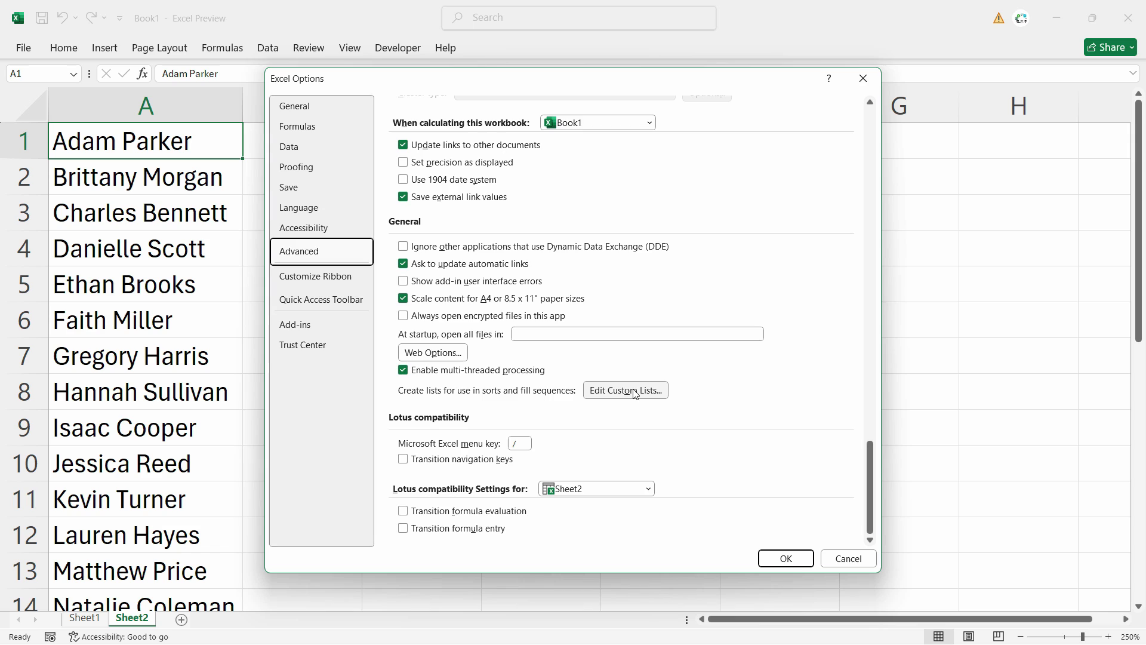
{"action": "left_click", "coordinate": [632, 391]}
Import the employee names in A1:A26 as a new custom list and accept the options
{"action": "left_click", "coordinate": [533, 329]}
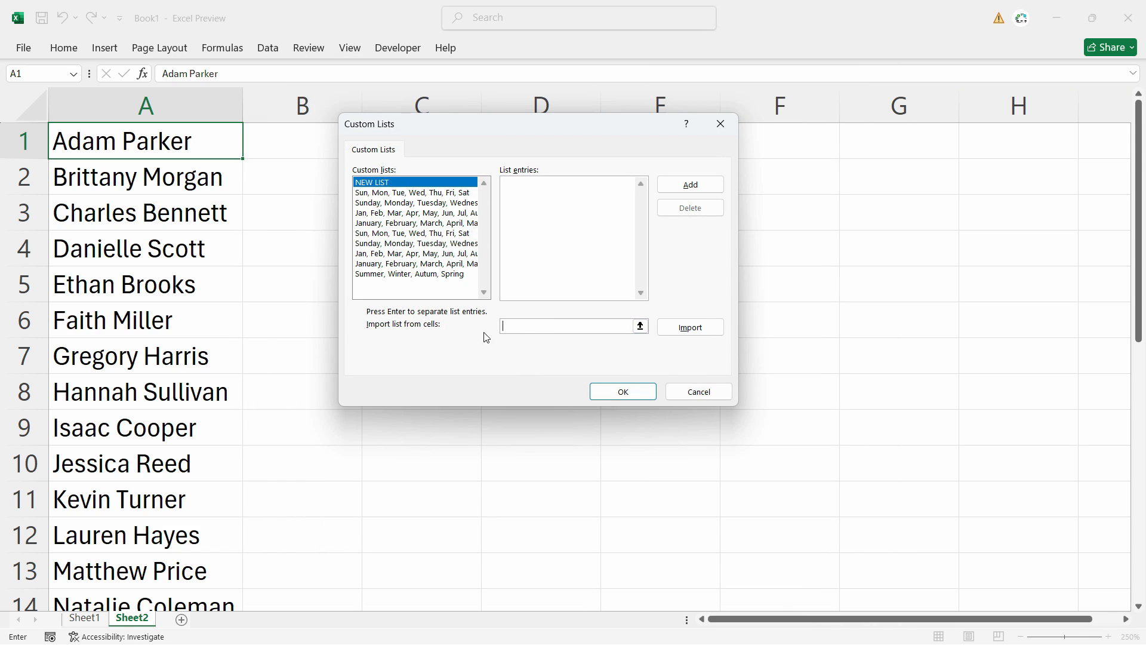
{"action": "left_click_drag", "start_coordinate": [133, 146], "coordinate": [133, 573]}
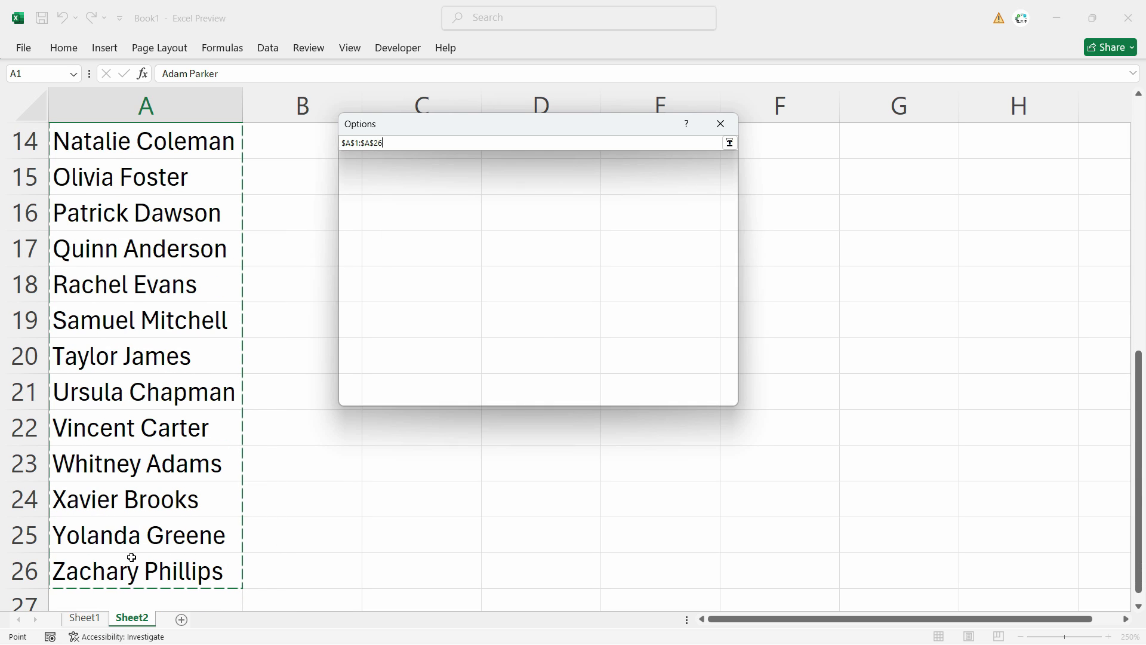
{"action": "left_click", "coordinate": [690, 328]}
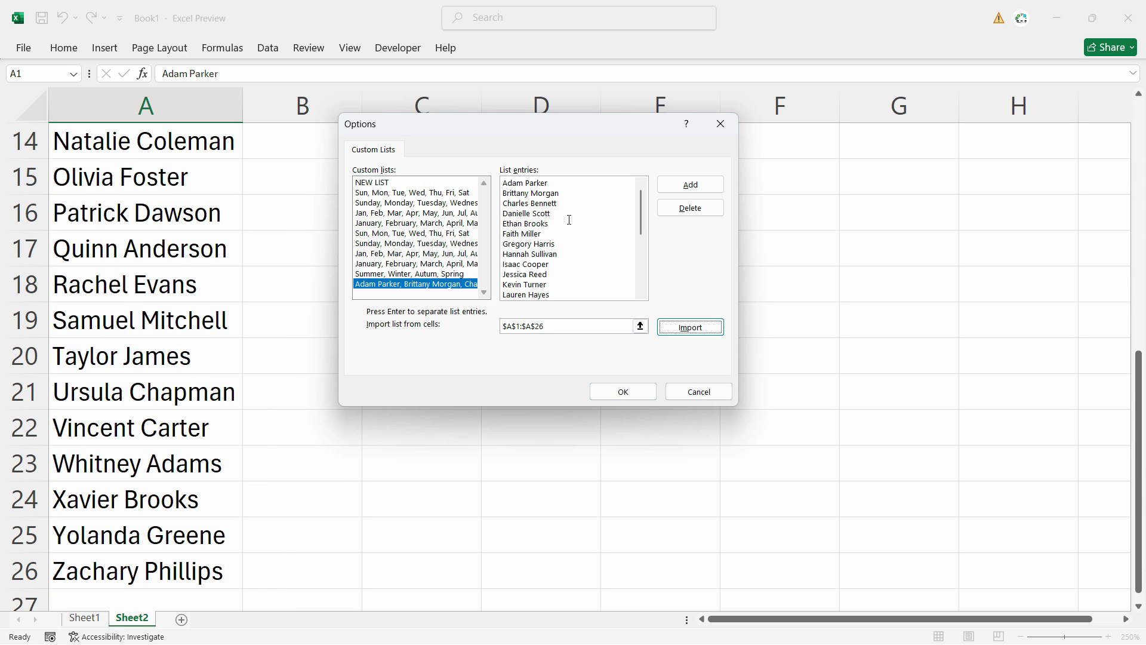
{"action": "left_click", "coordinate": [622, 392]}
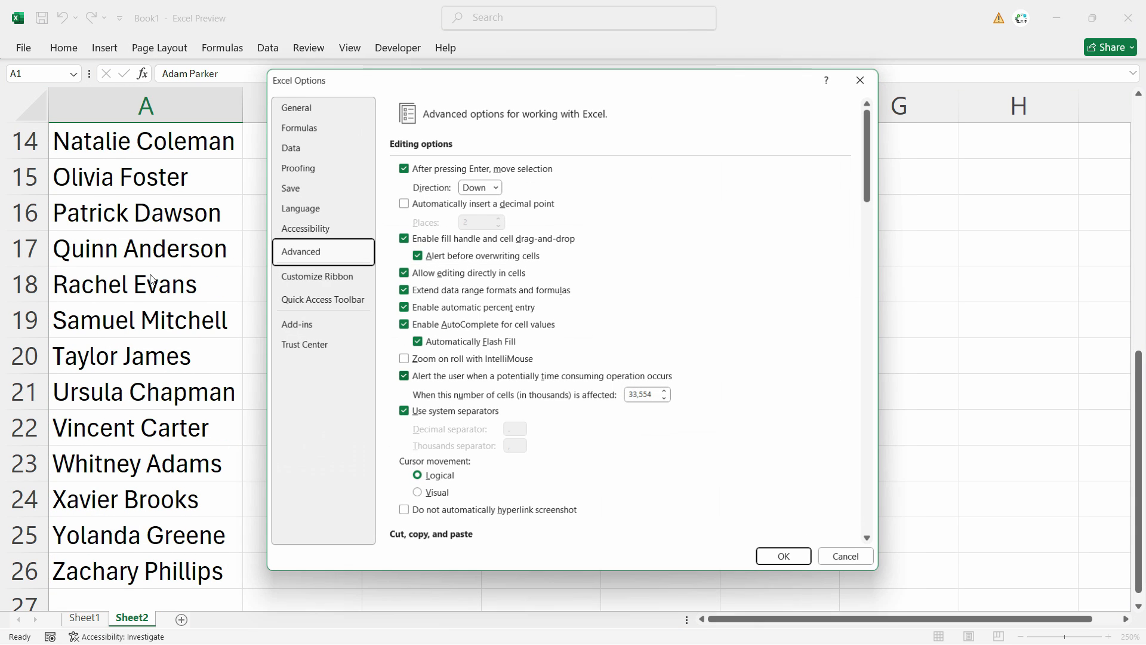
{"action": "left_click", "coordinate": [776, 552]}
Create a new blank workbook and paste the first employee name from the list into A1
{"action": "left_click", "coordinate": [193, 166]}
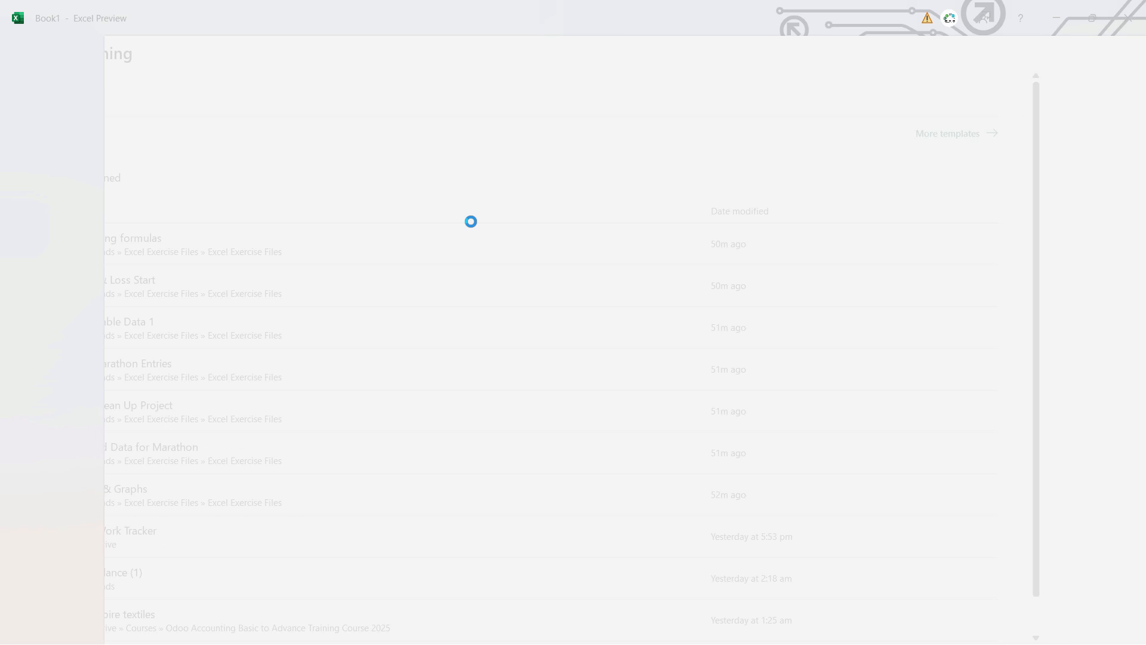
{"action": "scroll", "coordinate": [419, 265], "scroll_direction": "up", "scroll_amount": 10}
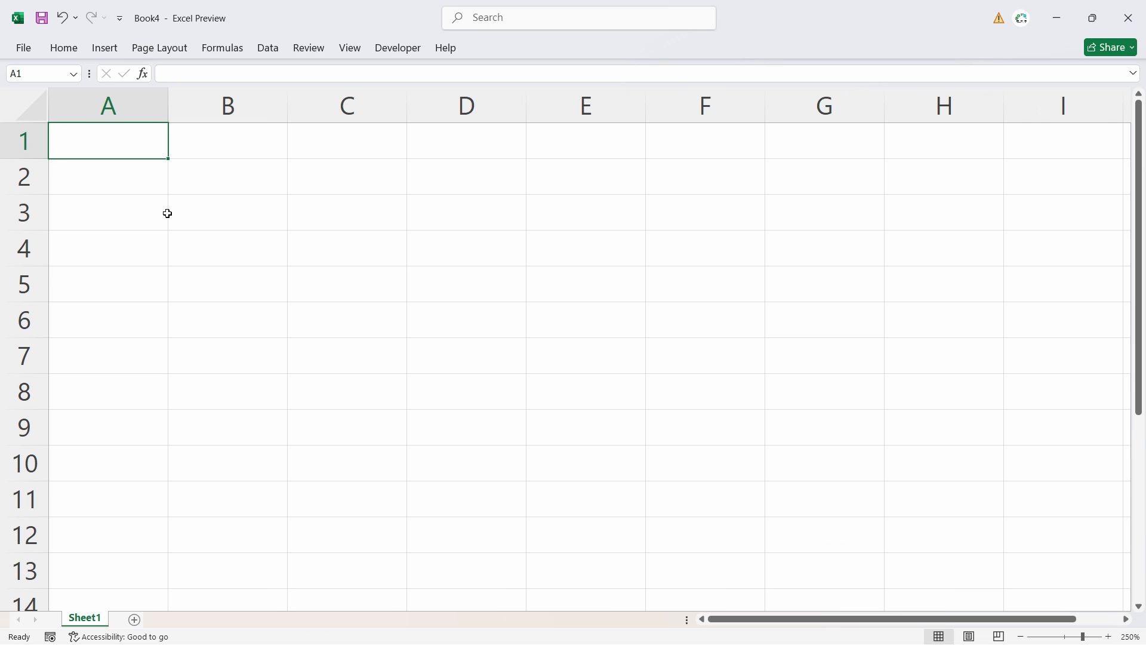
{"action": "key", "text": "ctrl+v"}
{"action": "scroll", "coordinate": [125, 155], "scroll_direction": "up", "scroll_amount": 1}
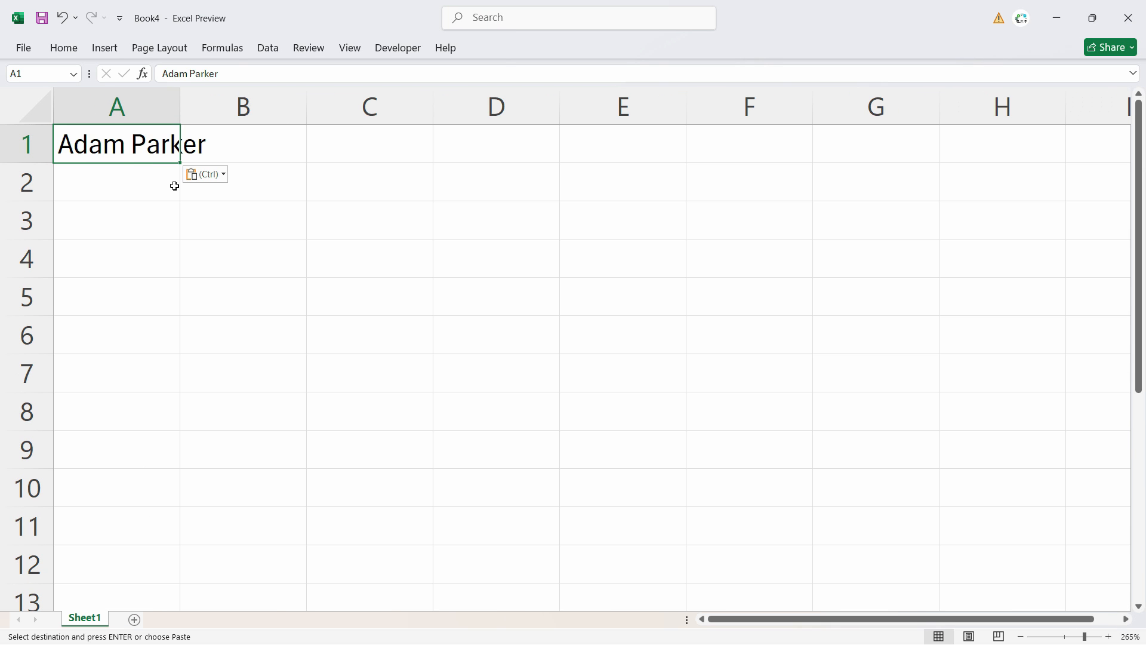
Test the custom list by autofilling the employee name from A1 down to A12, and undo the fill
{"action": "left_click_drag", "start_coordinate": [179, 162], "coordinate": [159, 579]}
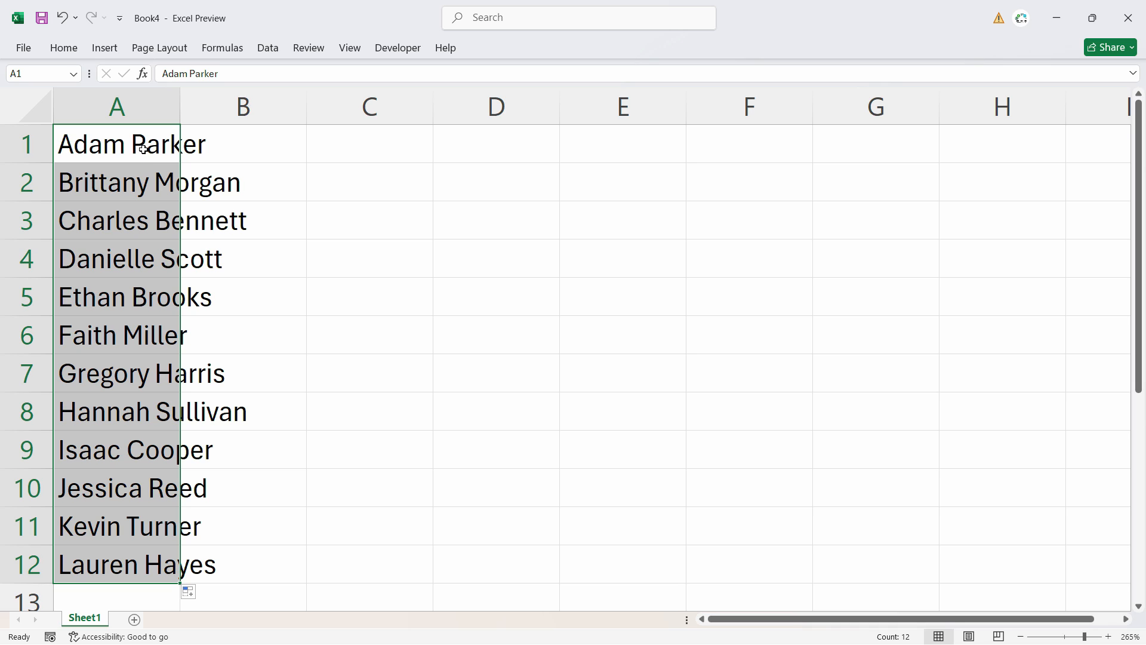
{"action": "key", "text": "ctrl+z"}
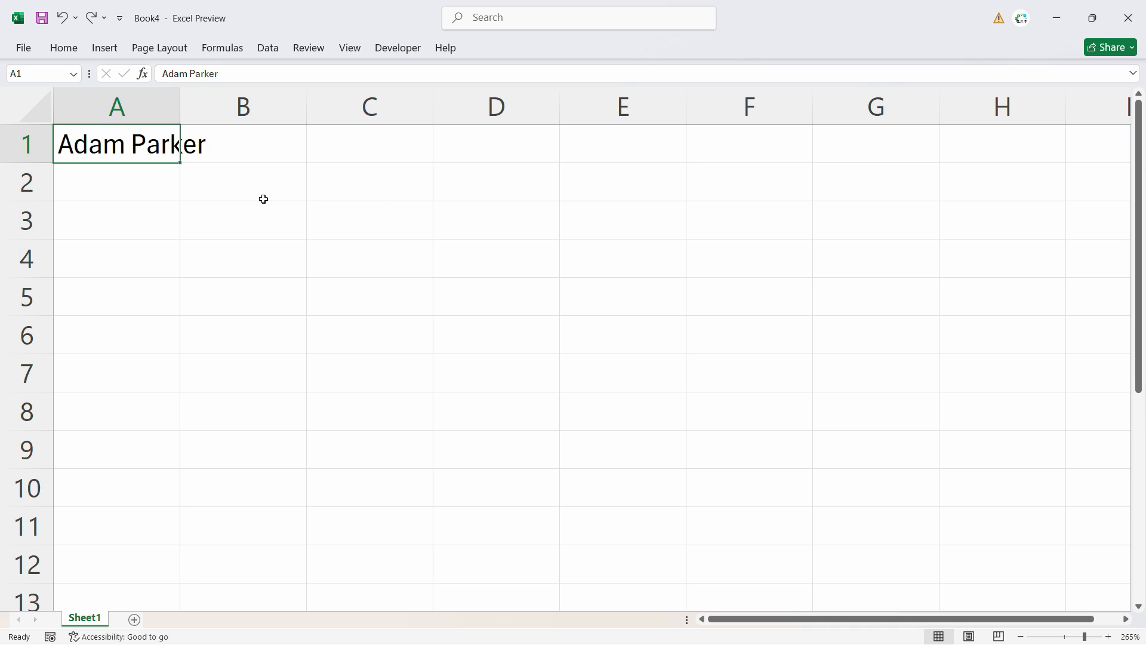